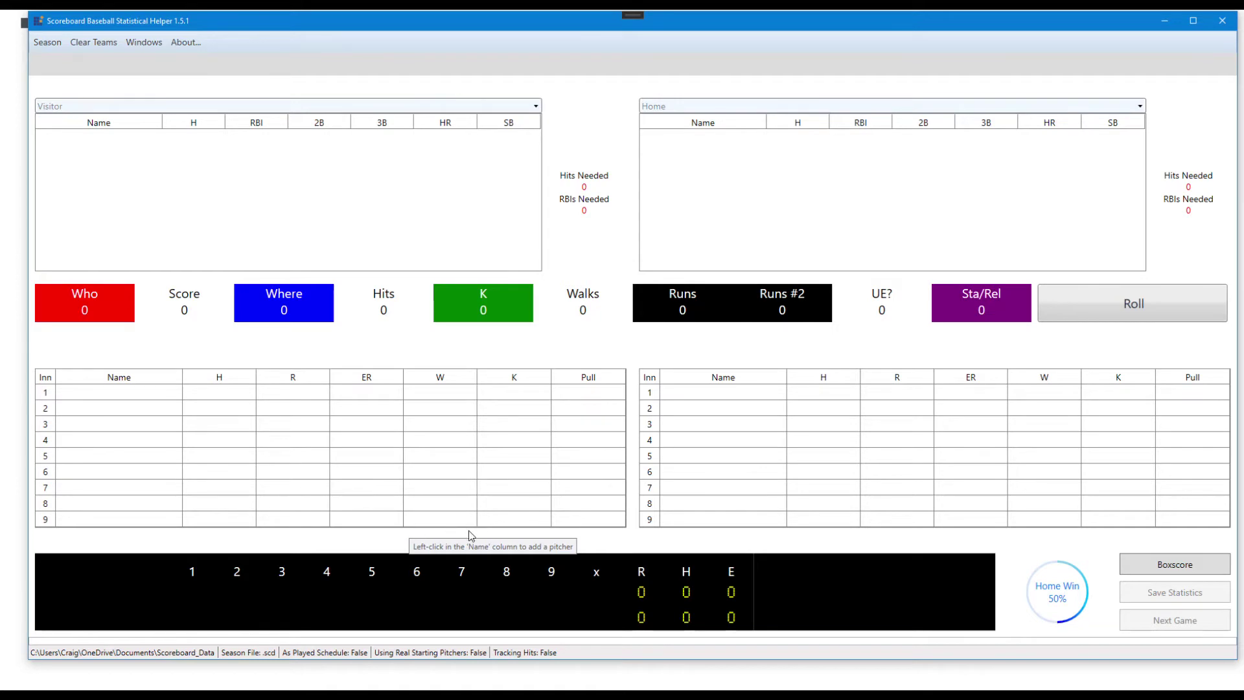
Switch to the "Steps to Create a Season" slide in PowerPoint and check which file to get, highlighting CurrentNames.CSV
{"action": "key", "text": "alt+Tab"}
{"action": "key", "text": "alt+Tab"}
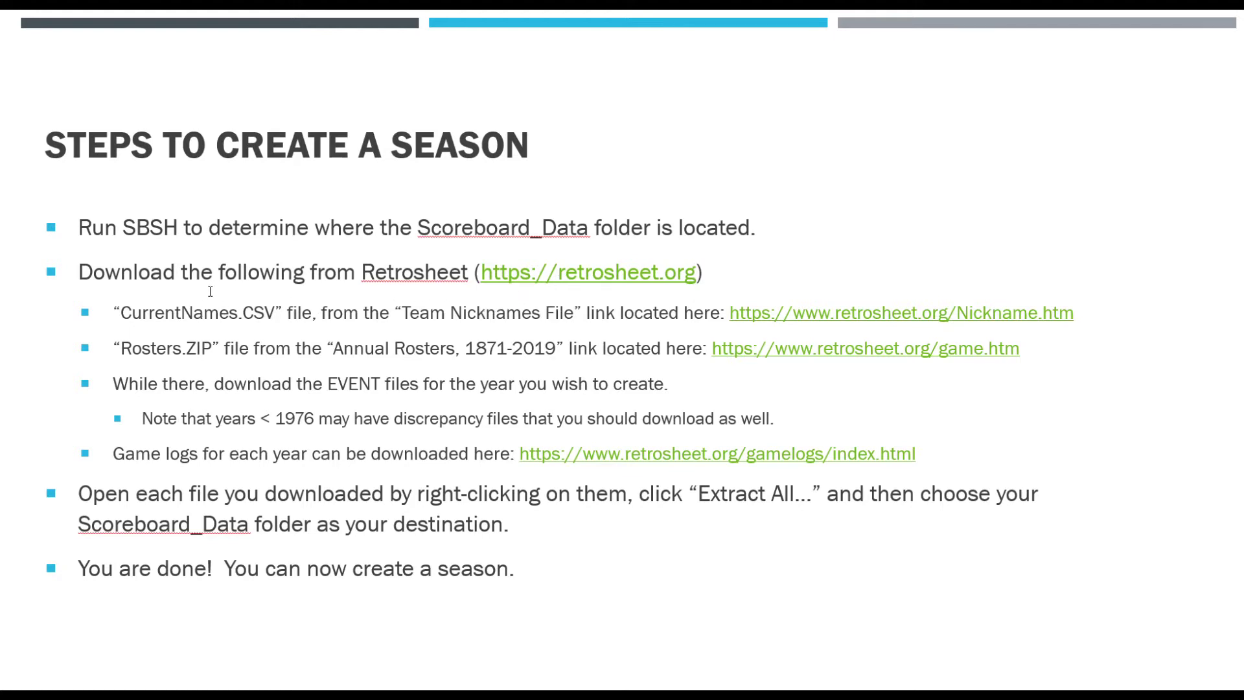
{"action": "left_click_drag", "start_coordinate": [123, 313], "coordinate": [274, 314]}
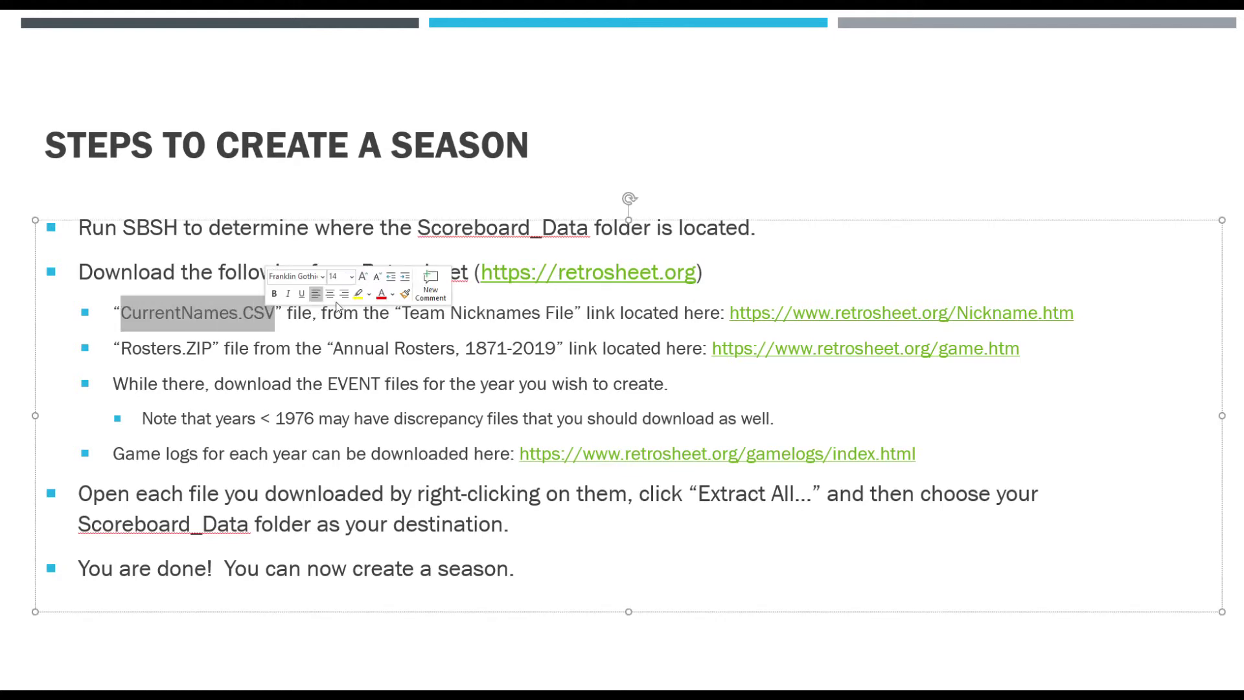
{"action": "left_click", "coordinate": [401, 315]}
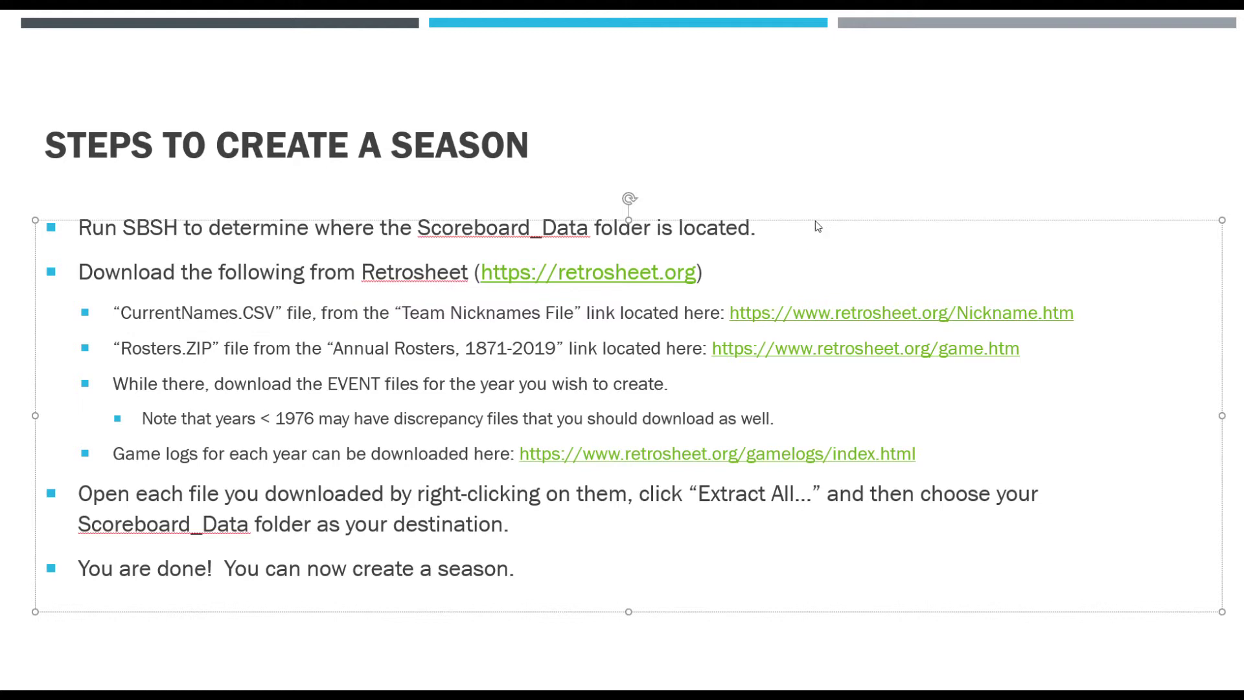
Switch to the Edge browser and download the Team Nicknames File from Retrosheet's Team Nicknames History page
{"action": "key", "text": "alt+Tab"}
{"action": "key", "text": "alt+Tab"}
{"action": "key", "text": "alt+Tab"}
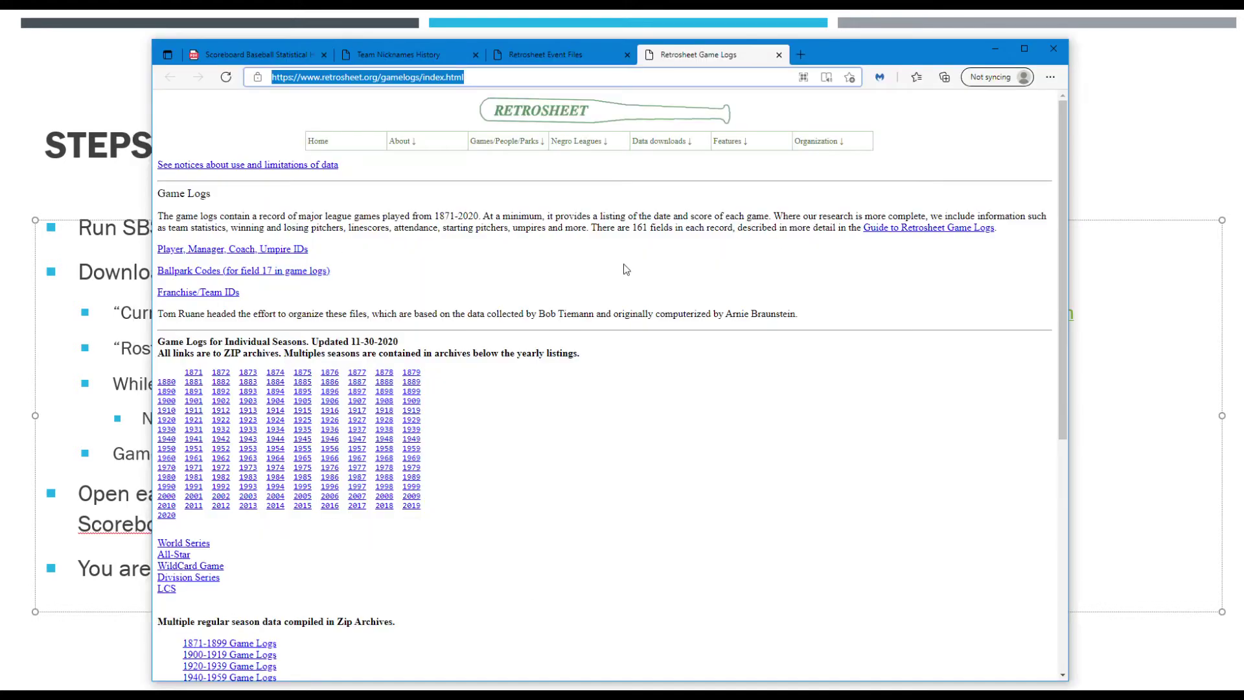
{"action": "left_click", "coordinate": [401, 59]}
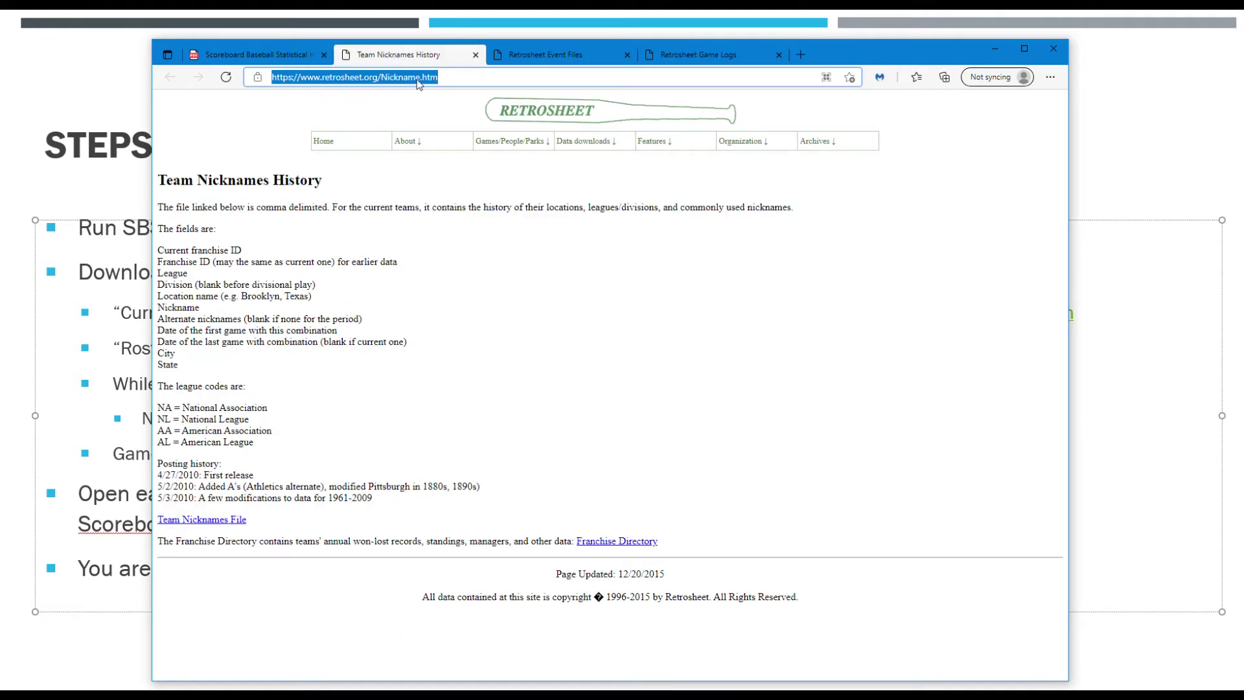
{"action": "left_click", "coordinate": [175, 523]}
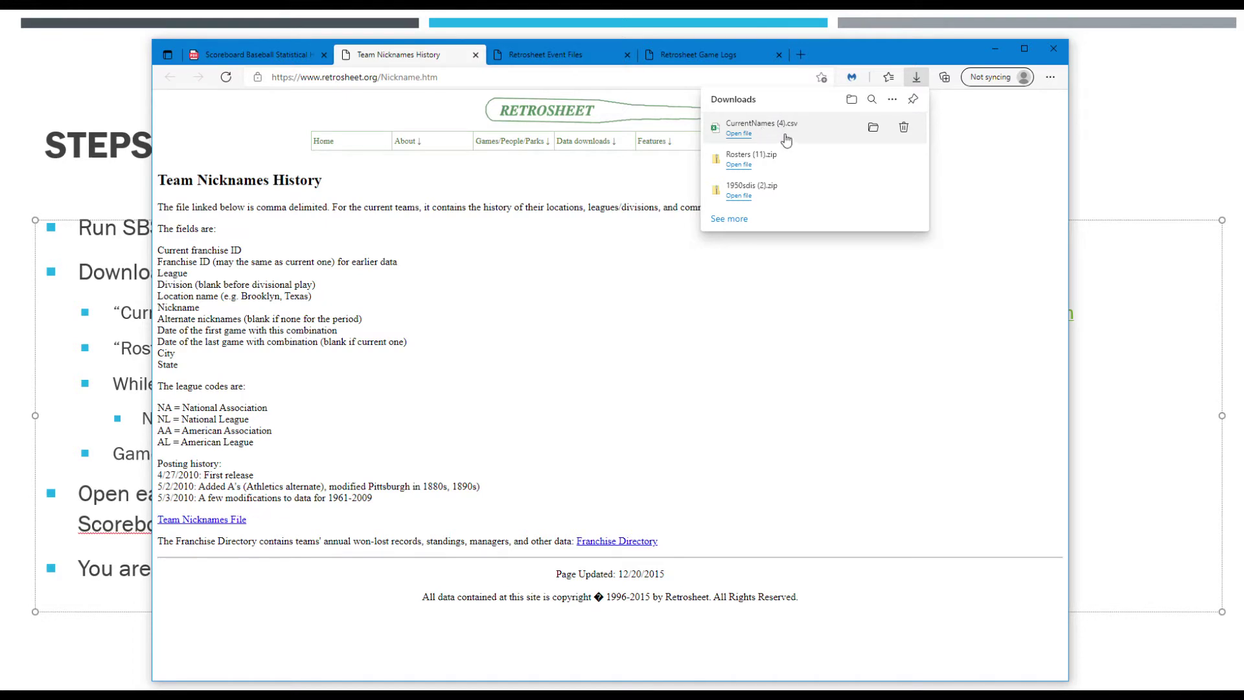
Locate the newly downloaded CurrentNames CSV in the Downloads folder, leave its name as it is, and close the folder window
{"action": "left_click", "coordinate": [872, 127]}
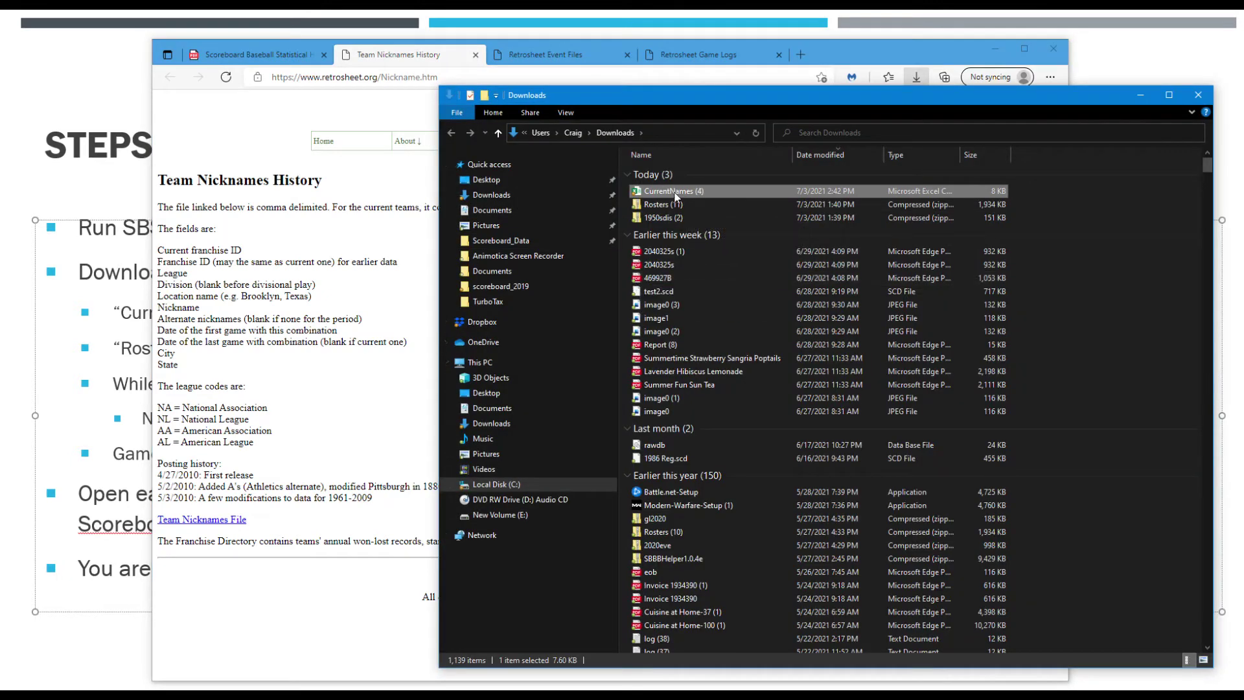
{"action": "left_click", "coordinate": [674, 194]}
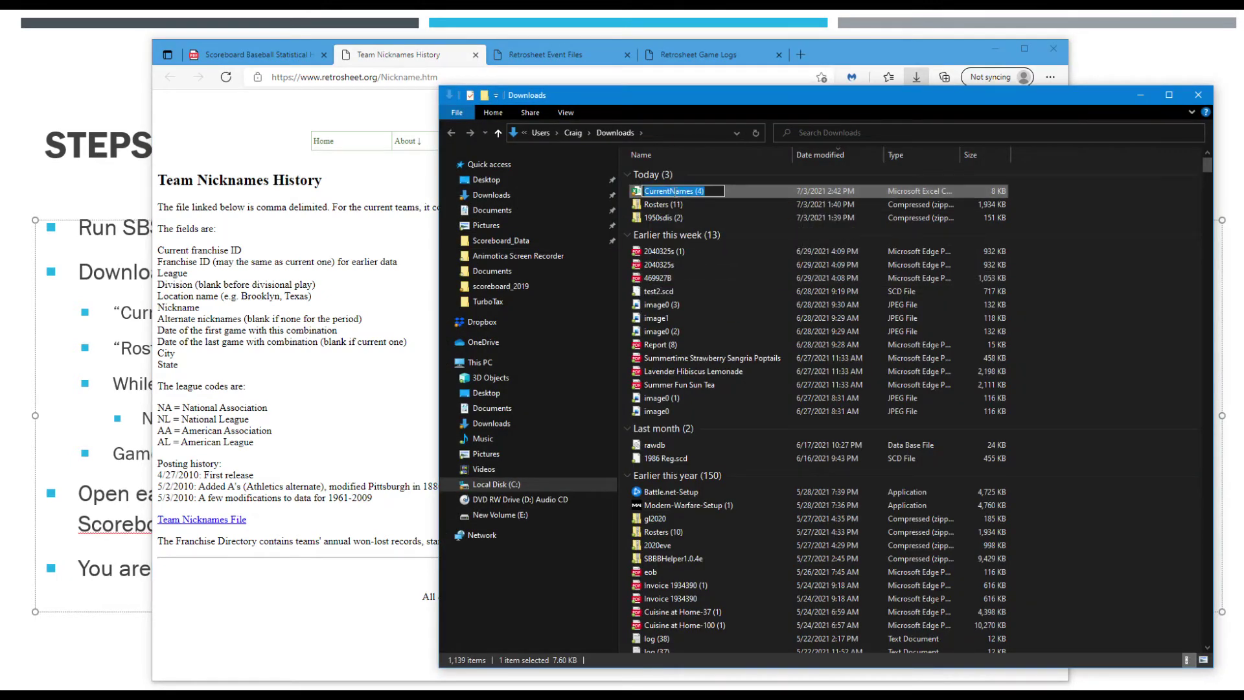
{"action": "left_click_drag", "start_coordinate": [764, 190], "coordinate": [687, 188]}
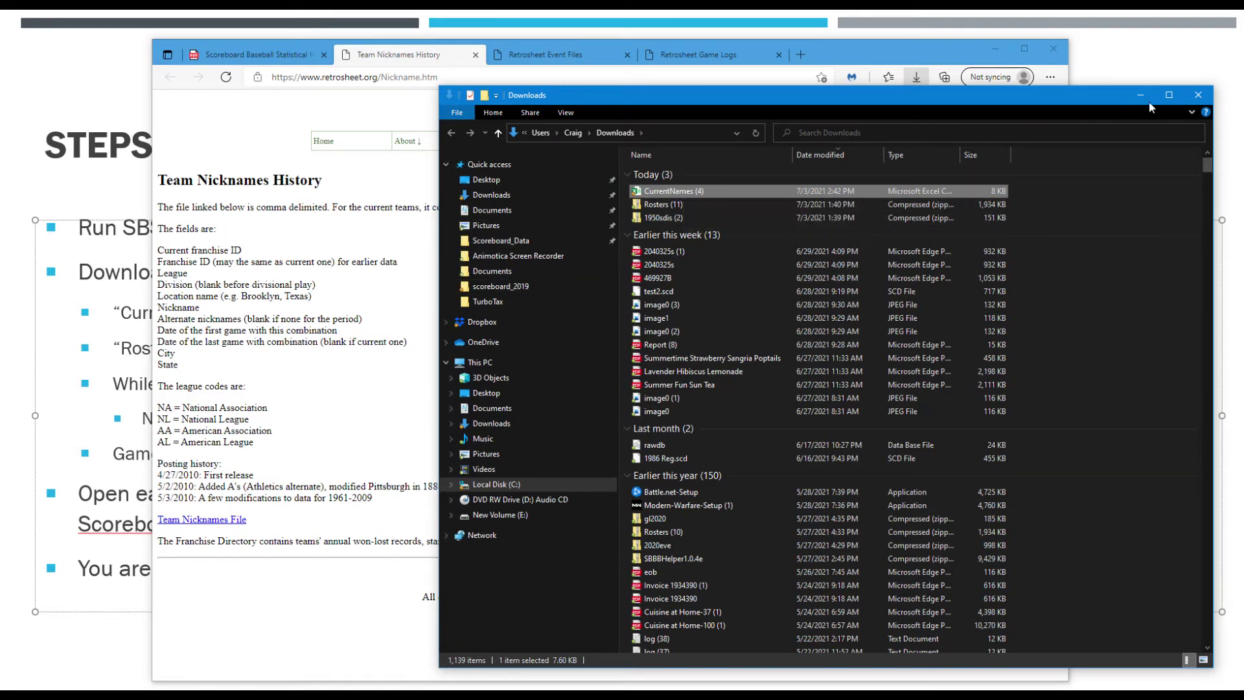
{"action": "left_click", "coordinate": [1198, 96]}
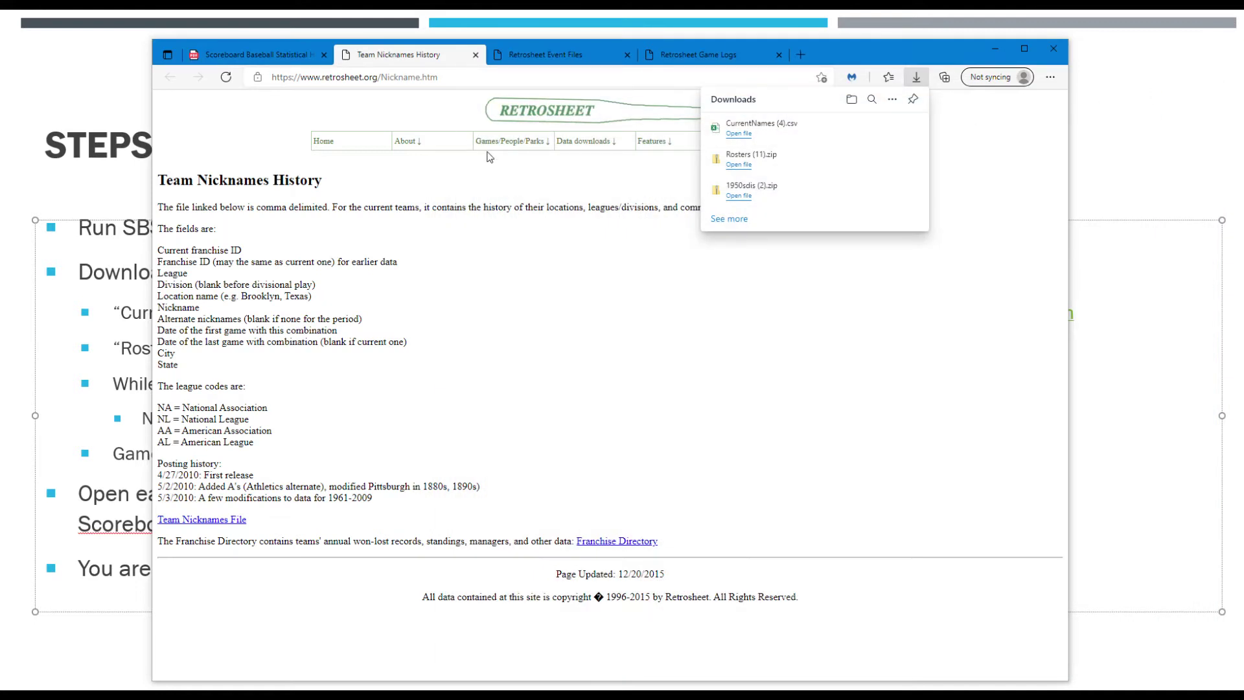
Check the slide for the rosters instruction, and download "Annual Rosters, 1871-2019" from the Retrosheet Event Files page in Edge
{"action": "left_click", "coordinate": [45, 364]}
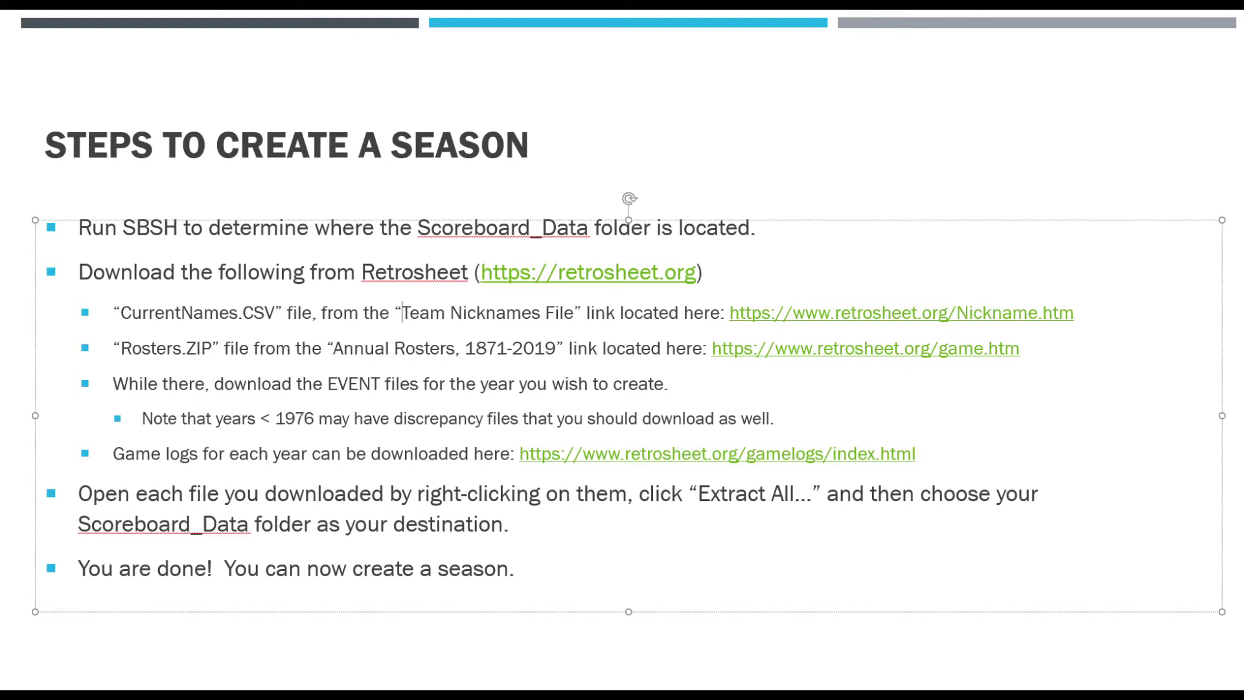
{"action": "key", "text": "alt+Tab"}
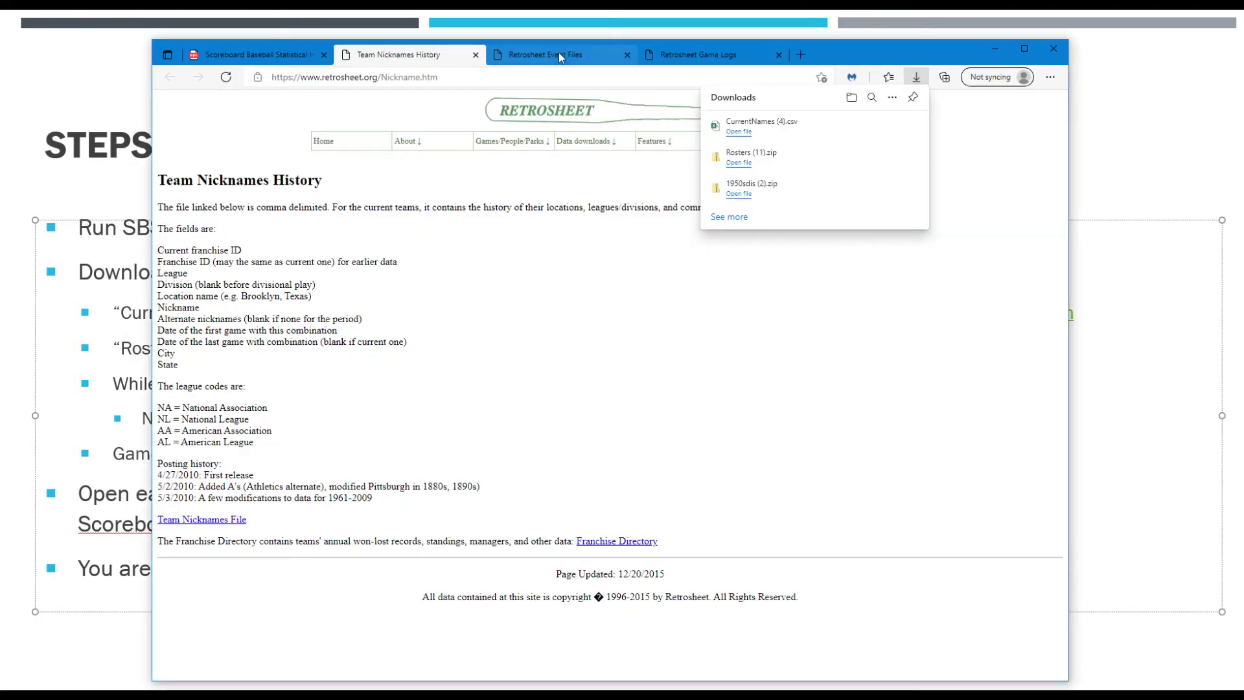
{"action": "left_click", "coordinate": [559, 55]}
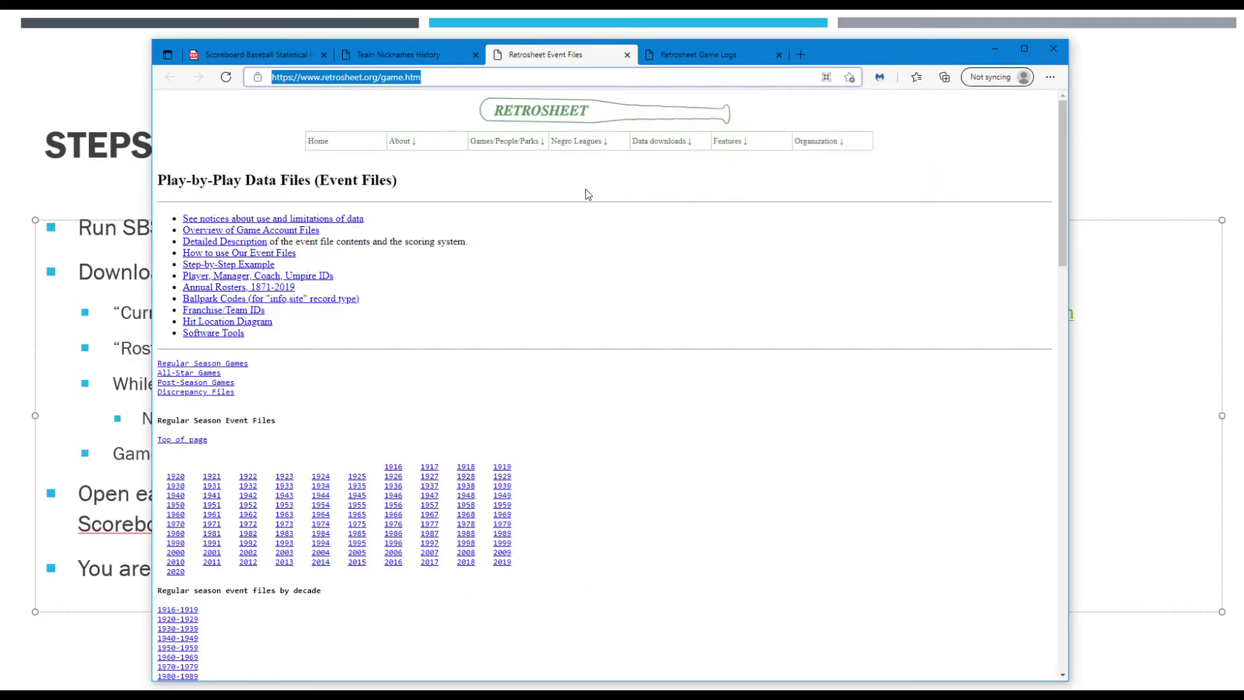
{"action": "left_click", "coordinate": [192, 289]}
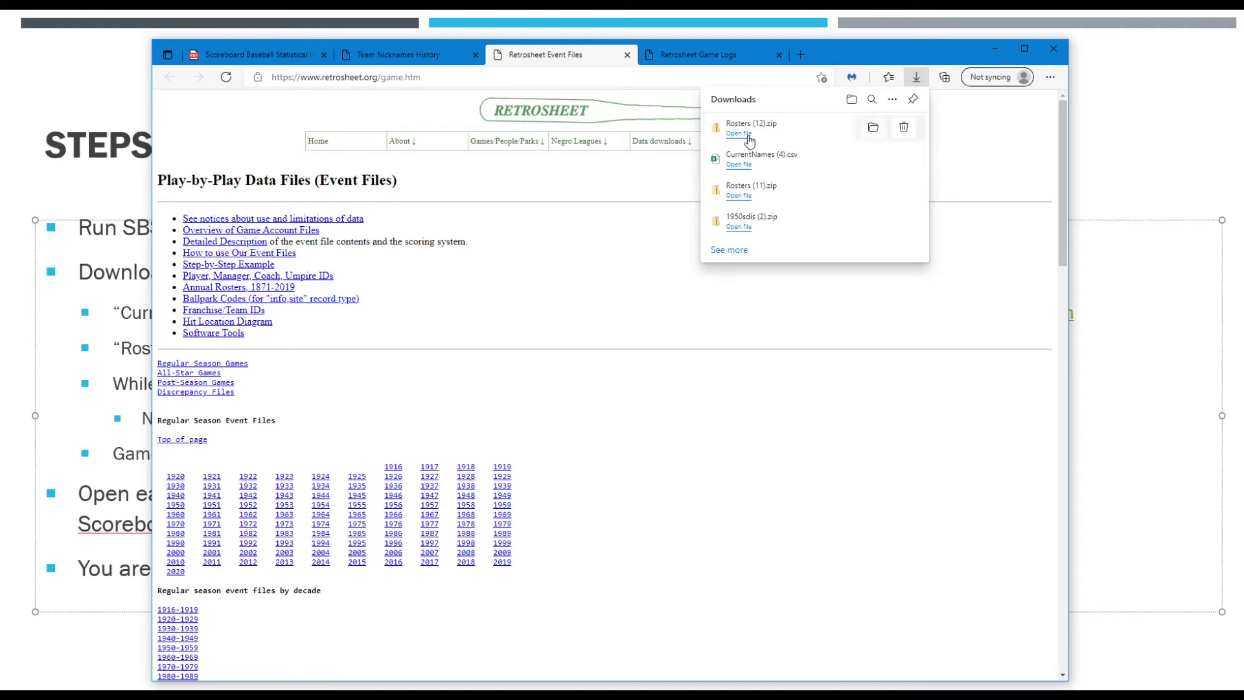
Set up extracting the newest Rosters ZIP into the Scoreboard_Data folder under Documents, and cancel without extracting
{"action": "left_click", "coordinate": [873, 130]}
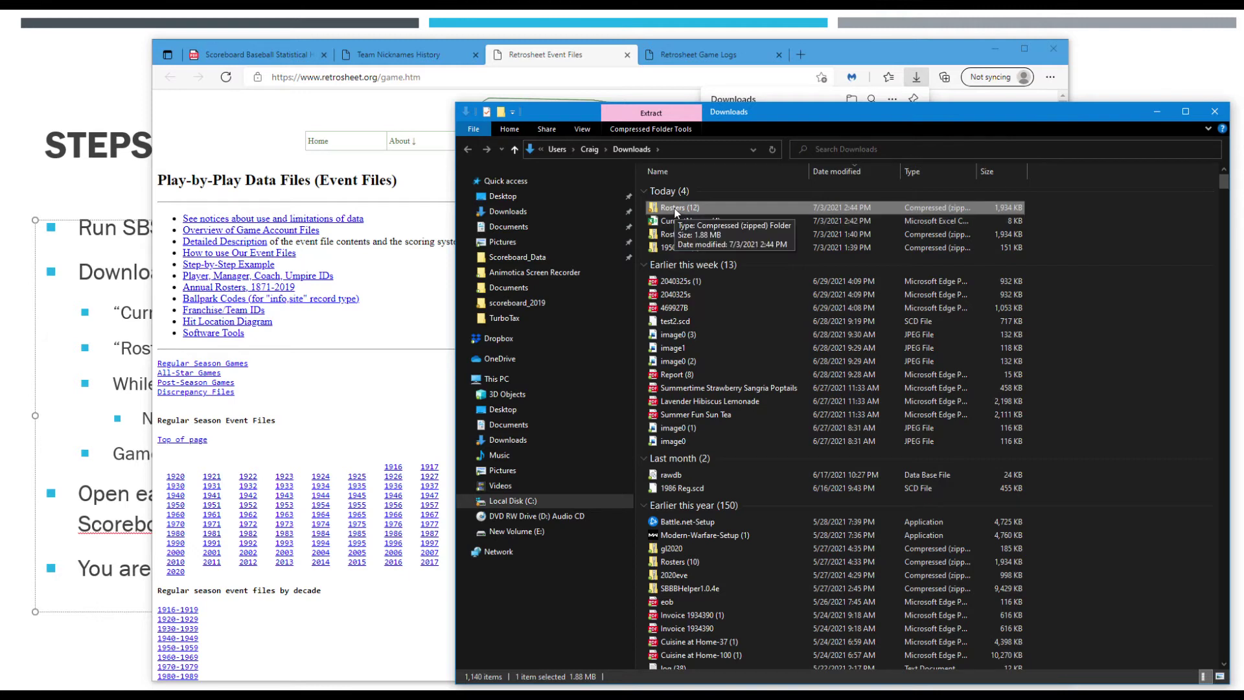
{"action": "right_click", "coordinate": [675, 211]}
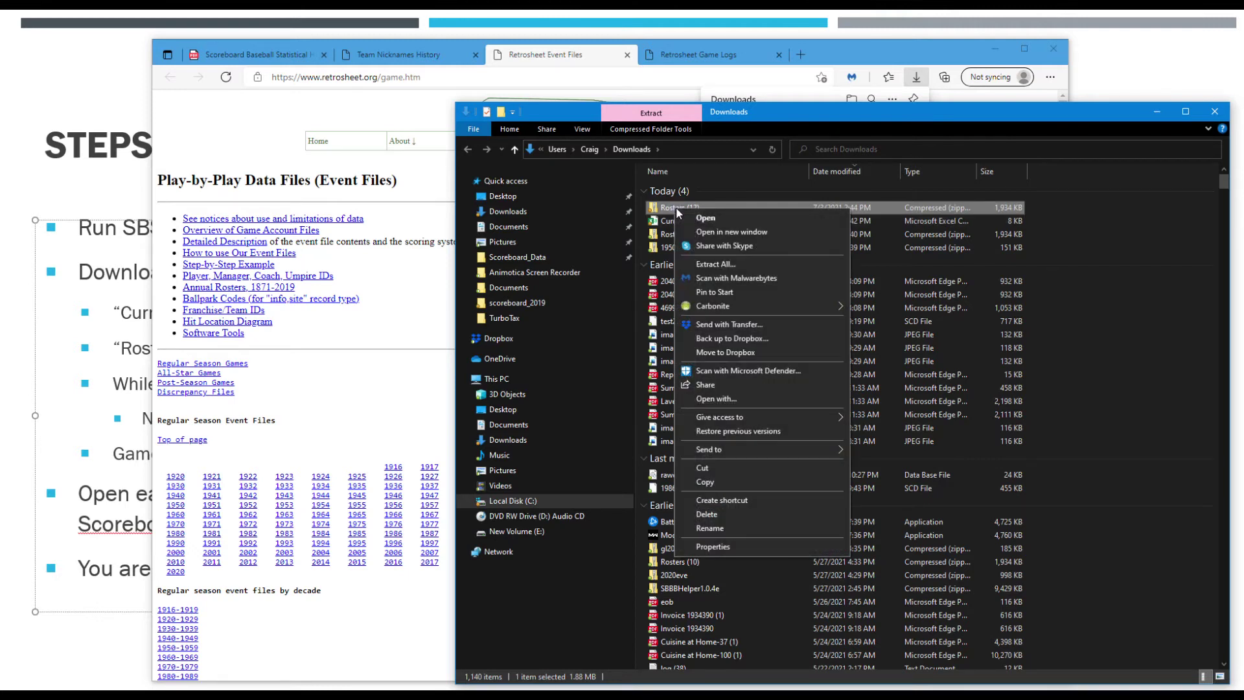
{"action": "left_click", "coordinate": [710, 264]}
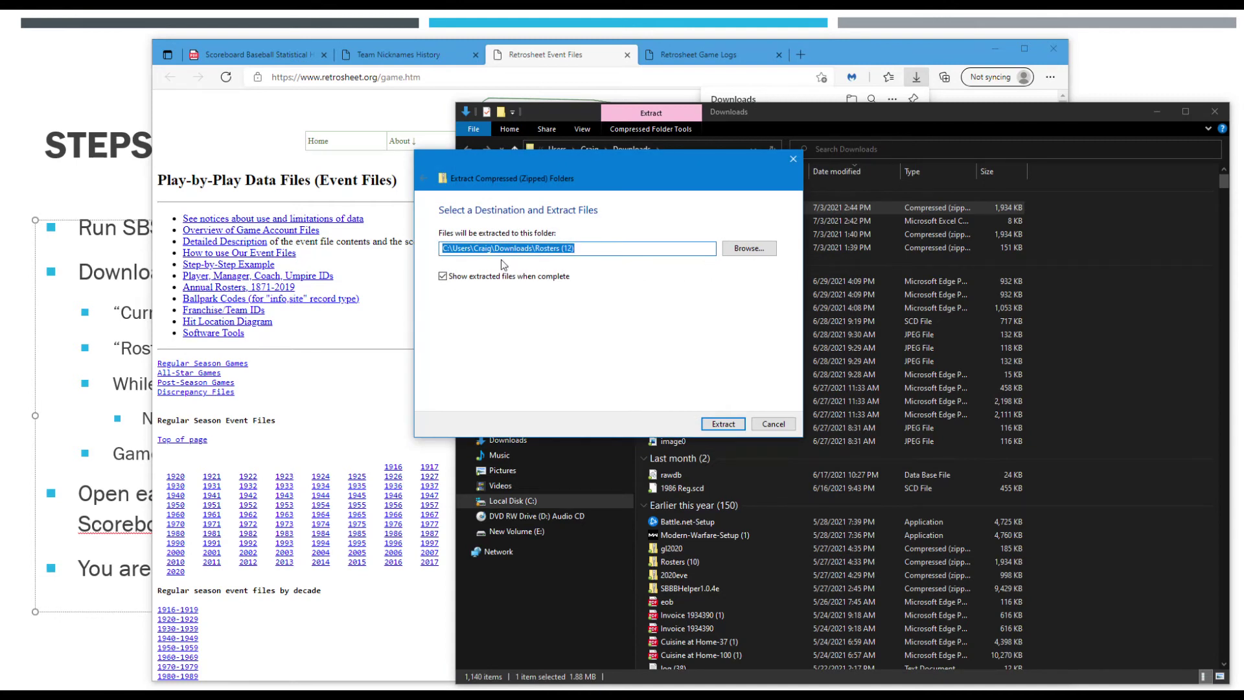
{"action": "left_click", "coordinate": [742, 250]}
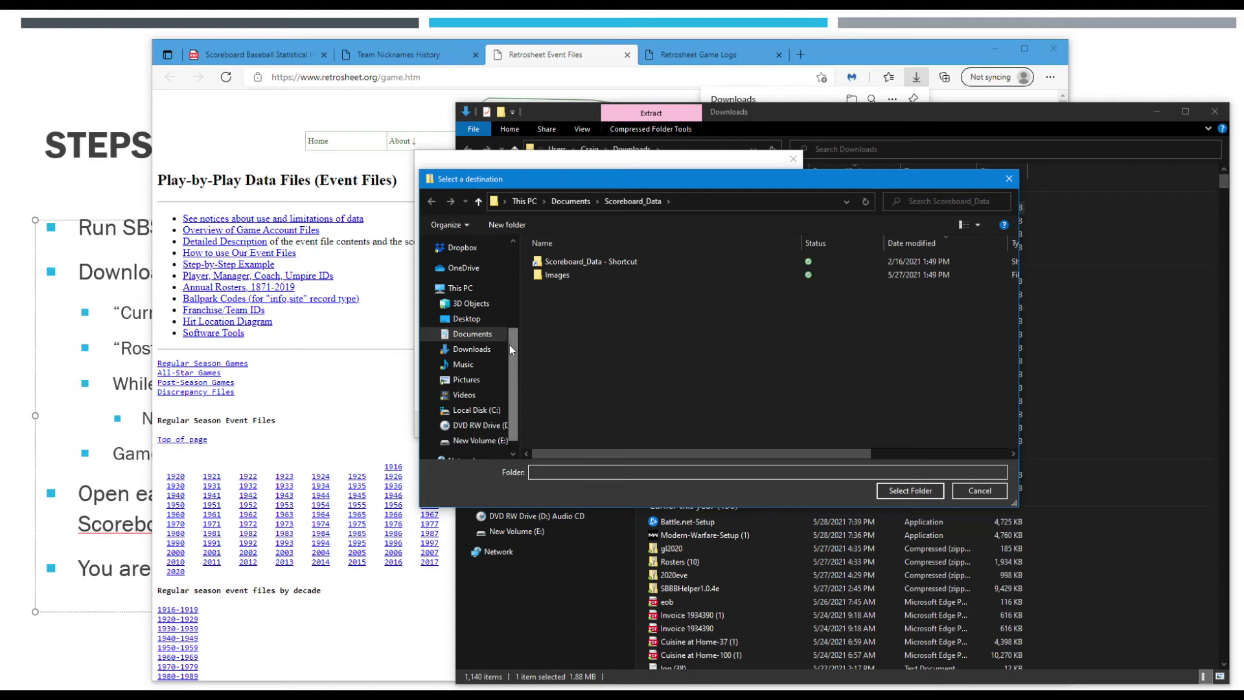
{"action": "left_click_drag", "start_coordinate": [512, 397], "coordinate": [511, 324]}
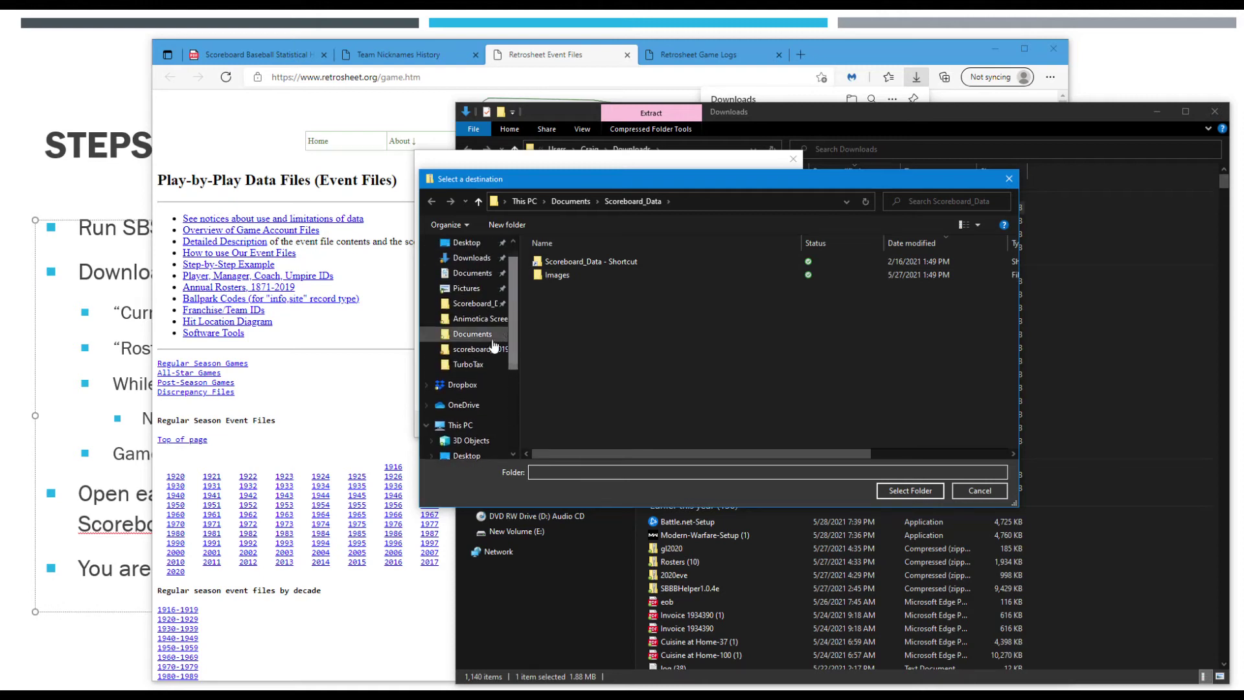
{"action": "left_click", "coordinate": [471, 303]}
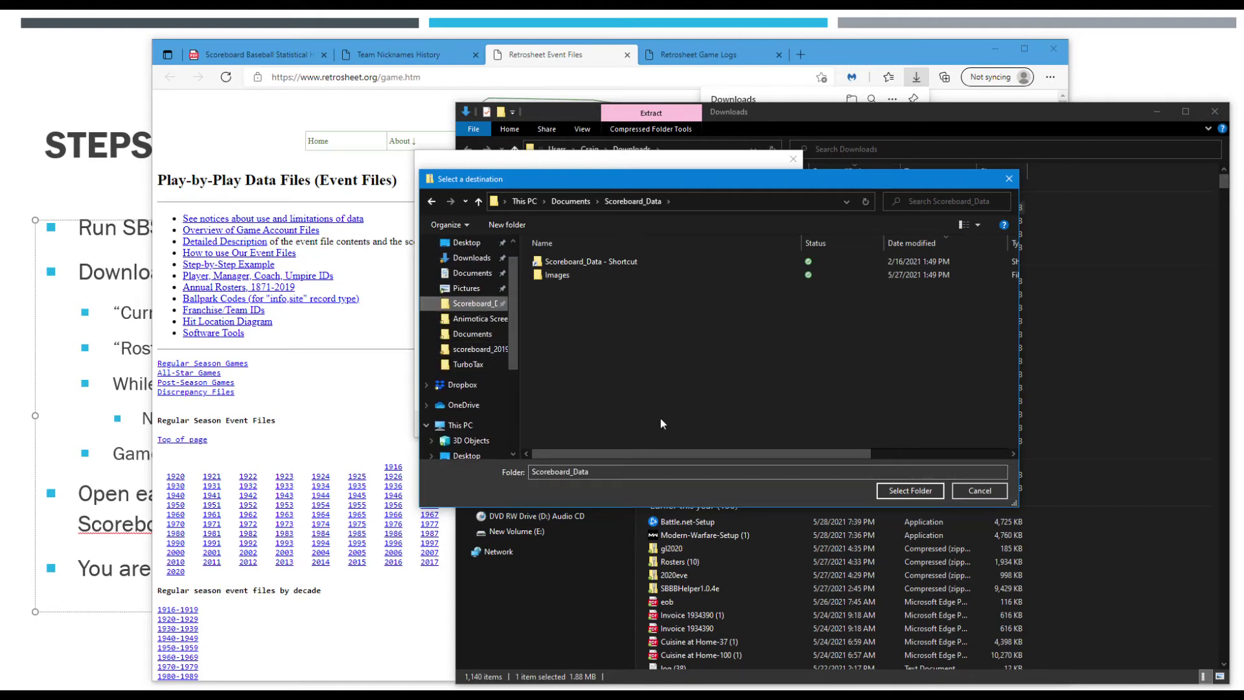
{"action": "left_click", "coordinate": [911, 491]}
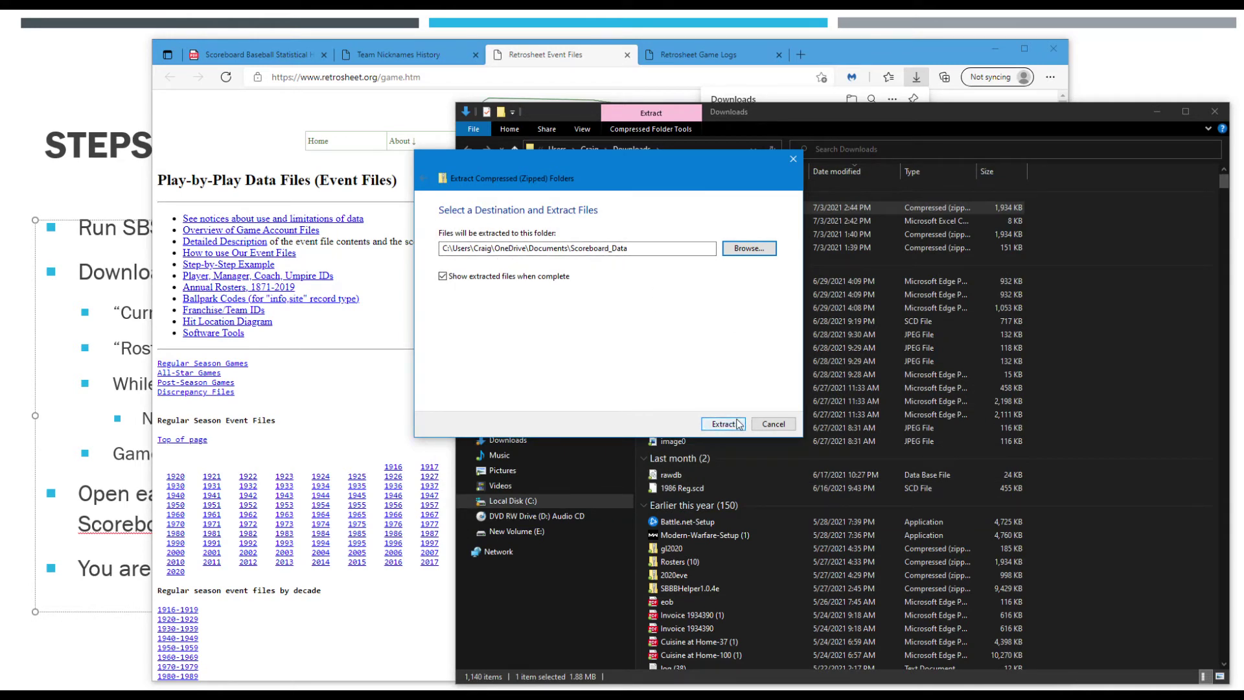
{"action": "left_click", "coordinate": [793, 160]}
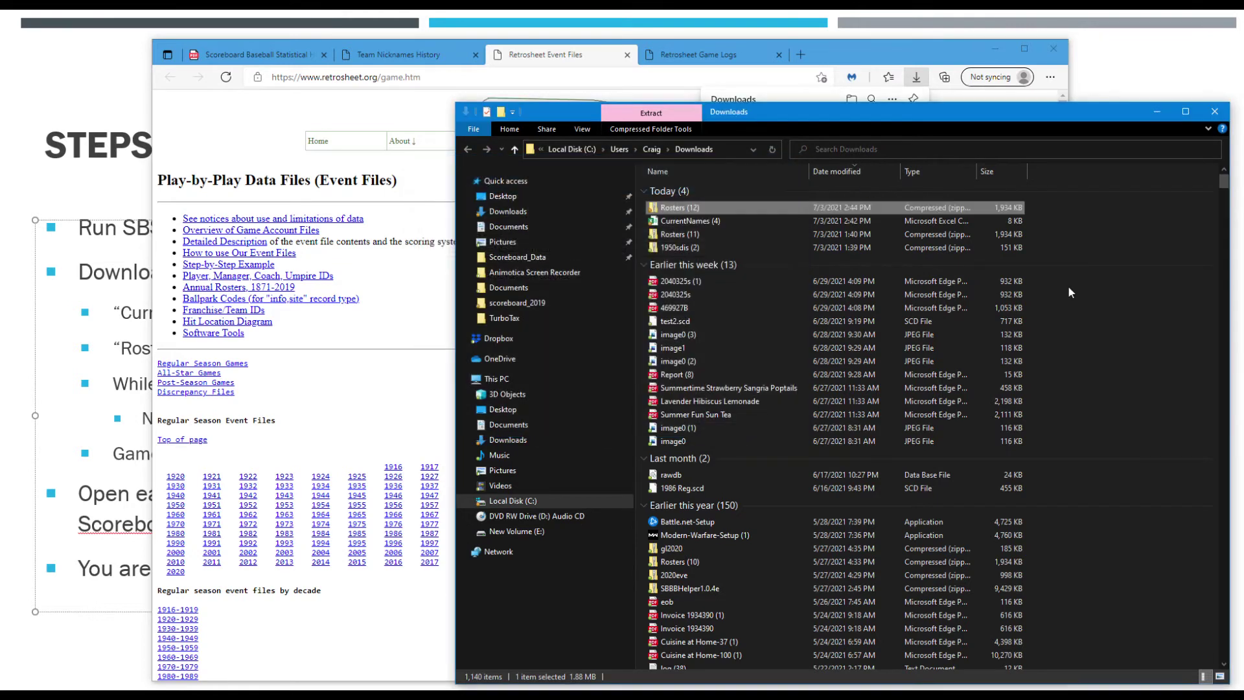
{"action": "left_click", "coordinate": [1214, 113]}
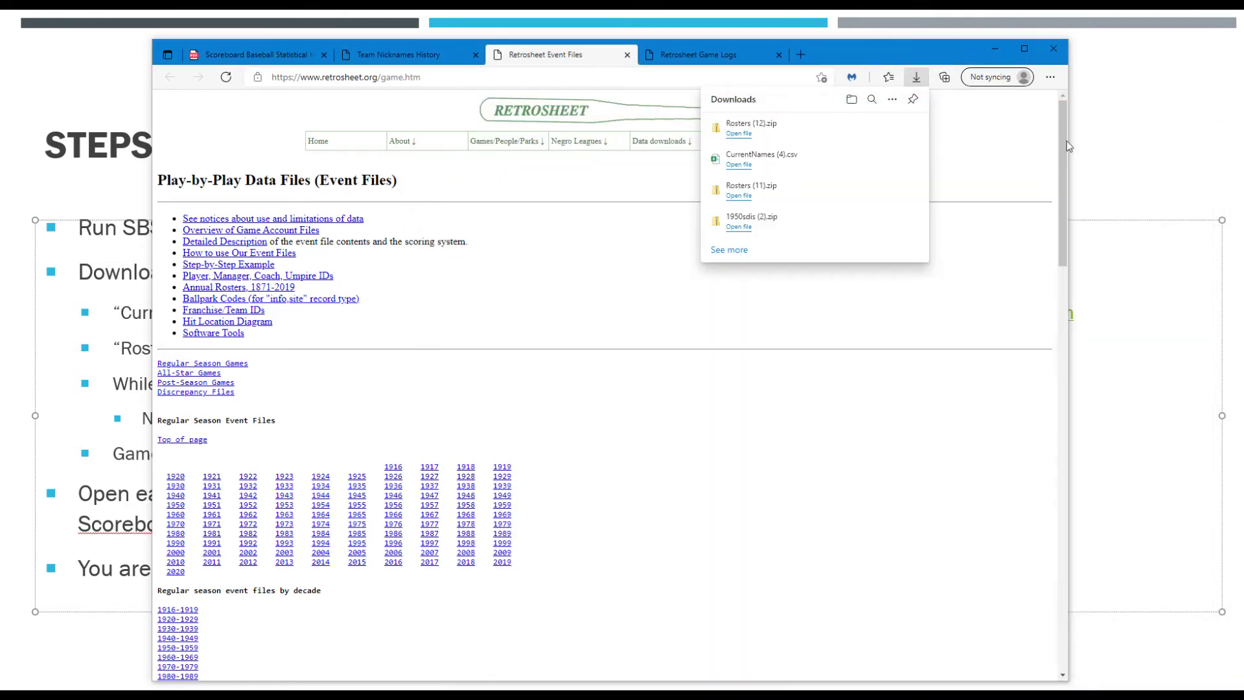
Consult the slide's event-file instruction and examine the yearly and by-decade event file links on the Retrosheet Event Files page
{"action": "left_click", "coordinate": [987, 146]}
{"action": "left_click", "coordinate": [34, 405]}
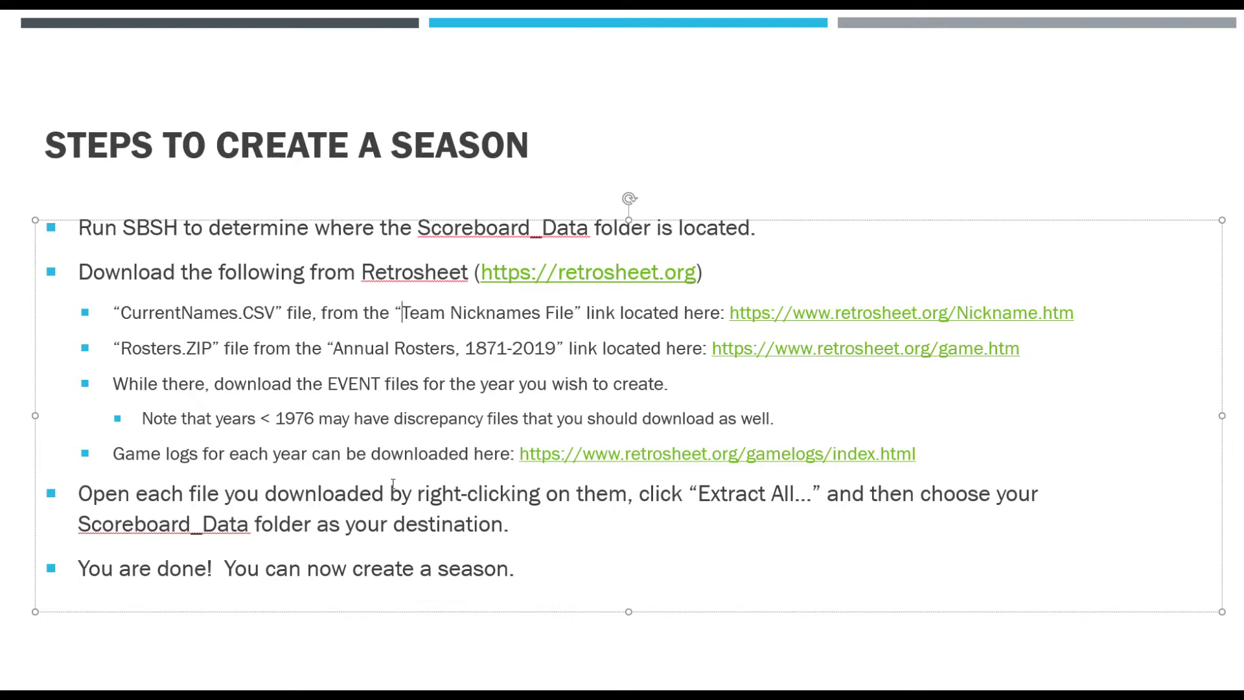
{"action": "key", "text": "alt+Tab"}
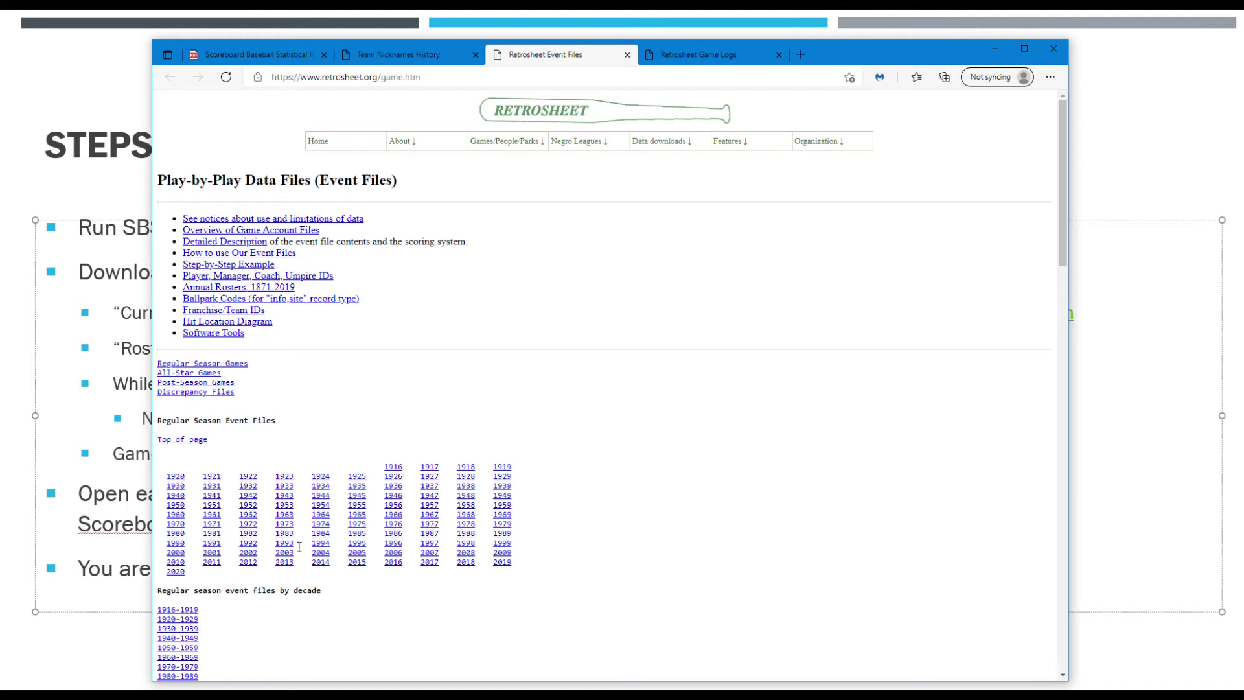
{"action": "scroll", "coordinate": [635, 484], "scroll_direction": "down", "scroll_amount": 1}
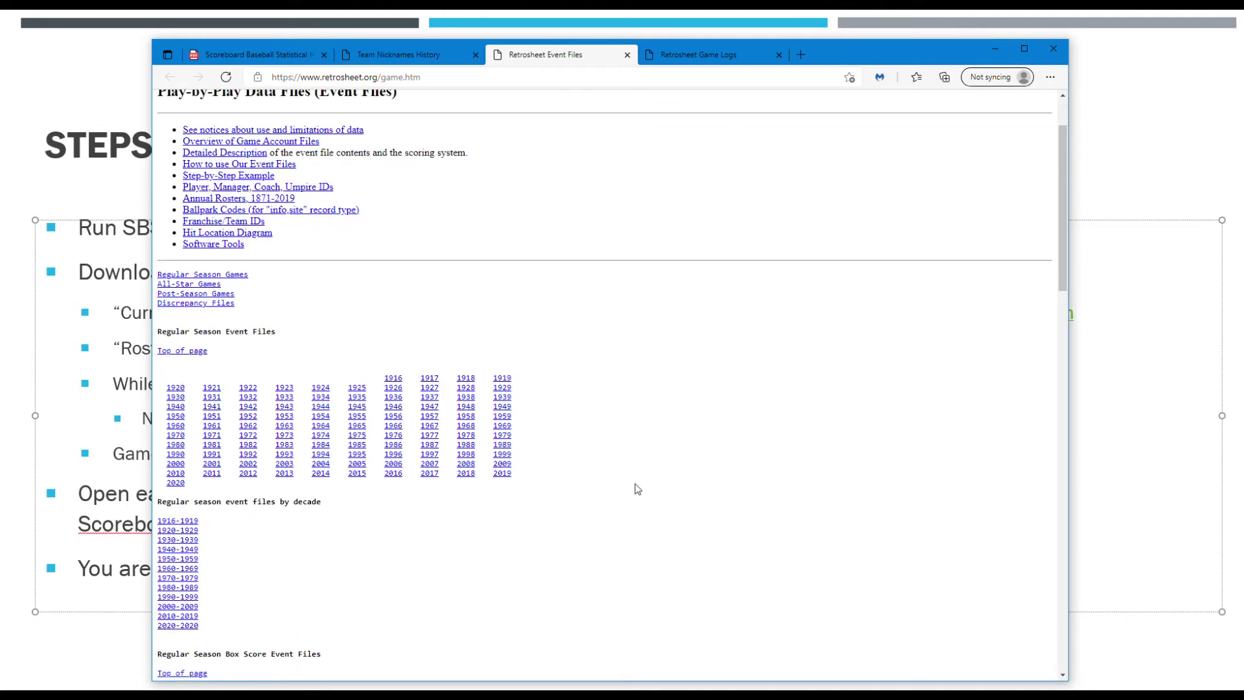
{"action": "scroll", "coordinate": [639, 471], "scroll_direction": "down", "scroll_amount": 3}
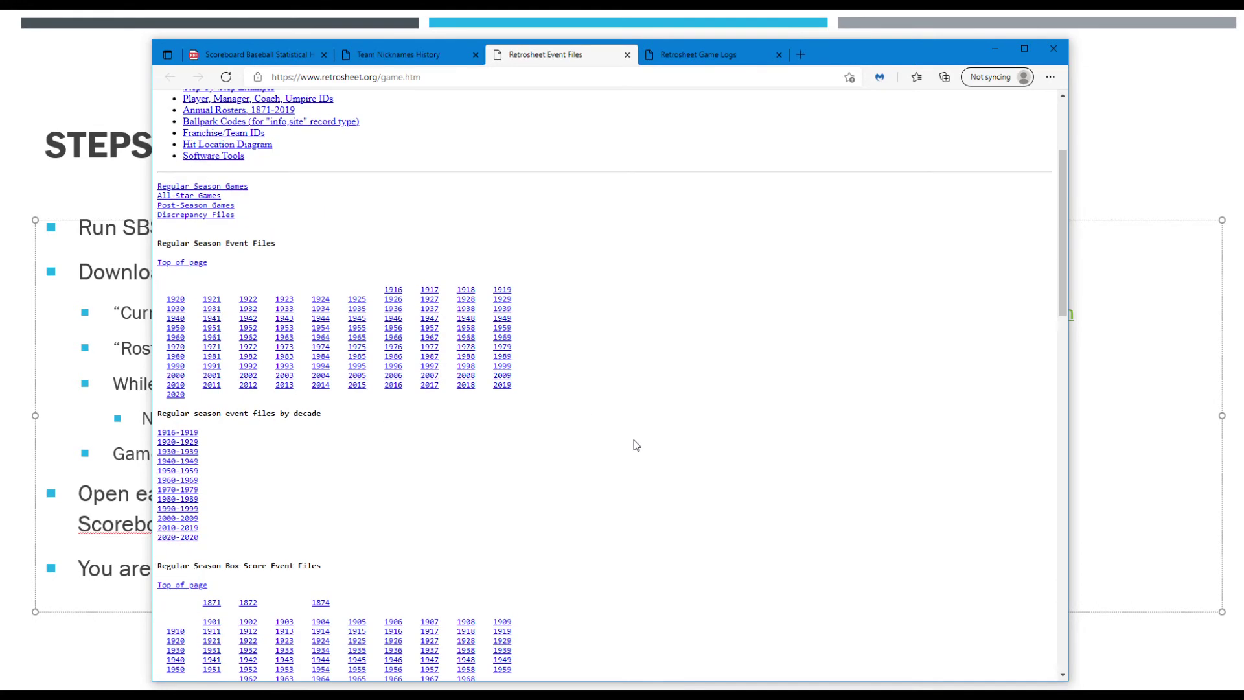
{"action": "scroll", "coordinate": [583, 469], "scroll_direction": "up", "scroll_amount": 1}
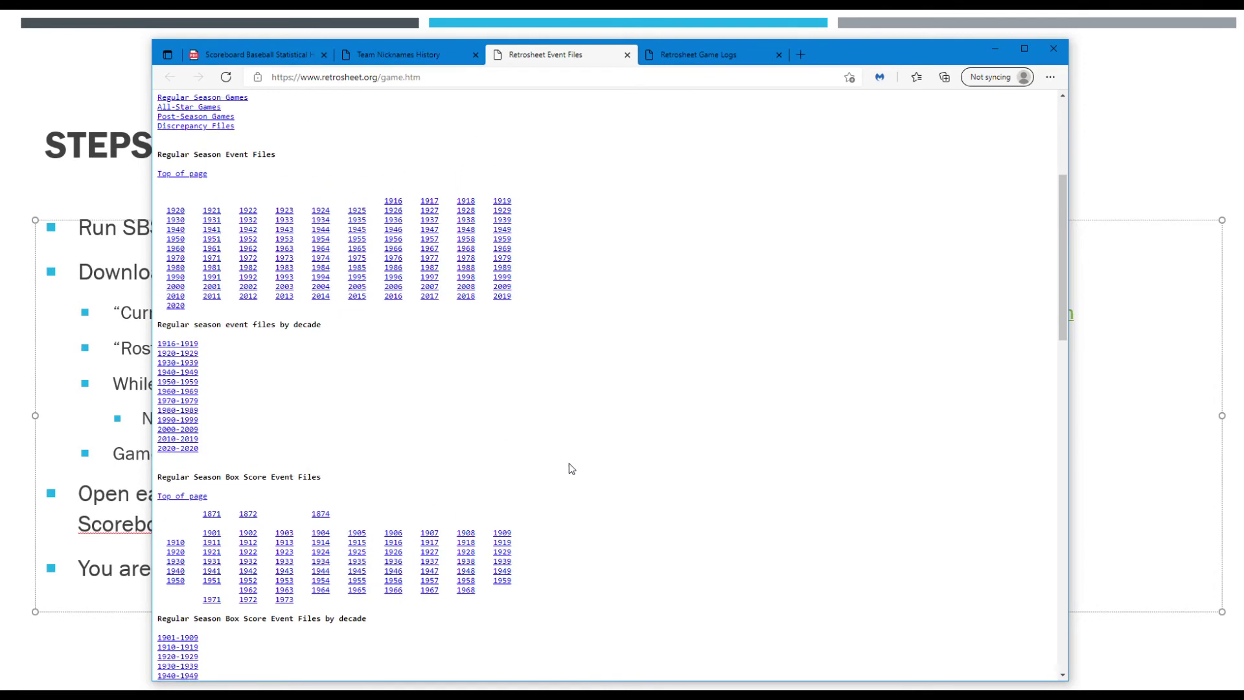
{"action": "scroll", "coordinate": [596, 444], "scroll_direction": "down", "scroll_amount": 1}
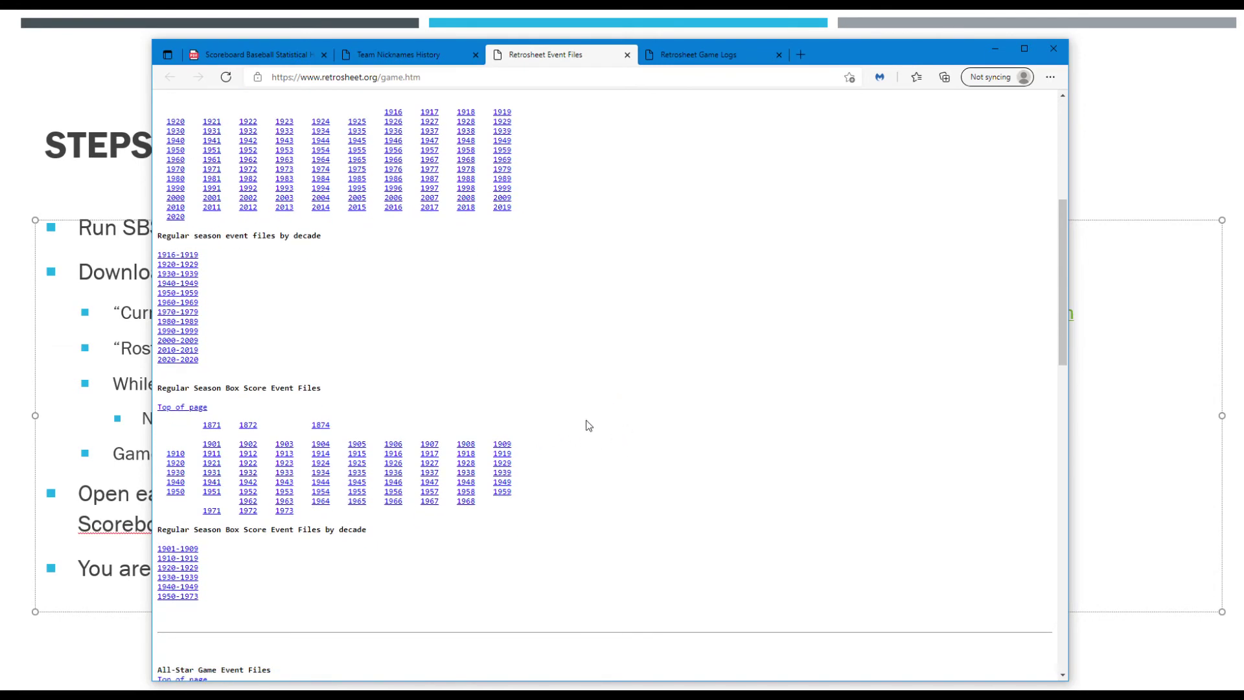
{"action": "scroll", "coordinate": [587, 425], "scroll_direction": "up", "scroll_amount": 3}
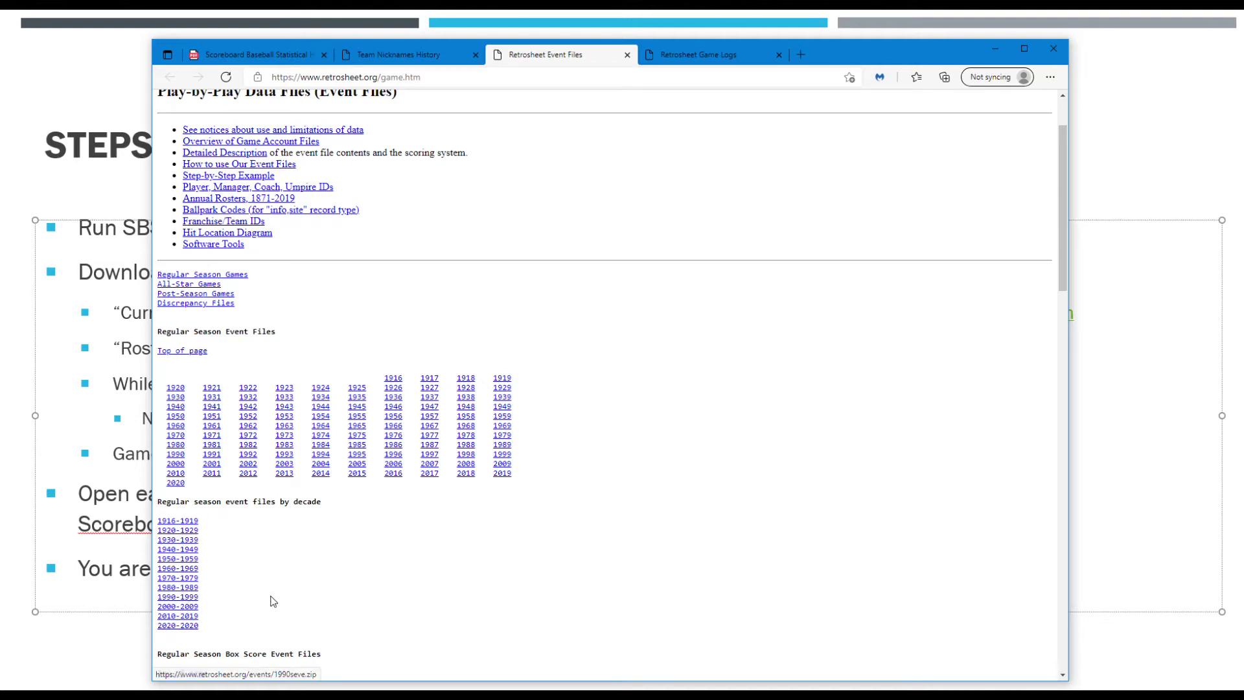
Check the slide's game logs instruction and examine the individual-season and multi-season archive links on the Retrosheet Game Logs page
{"action": "left_click", "coordinate": [12, 404]}
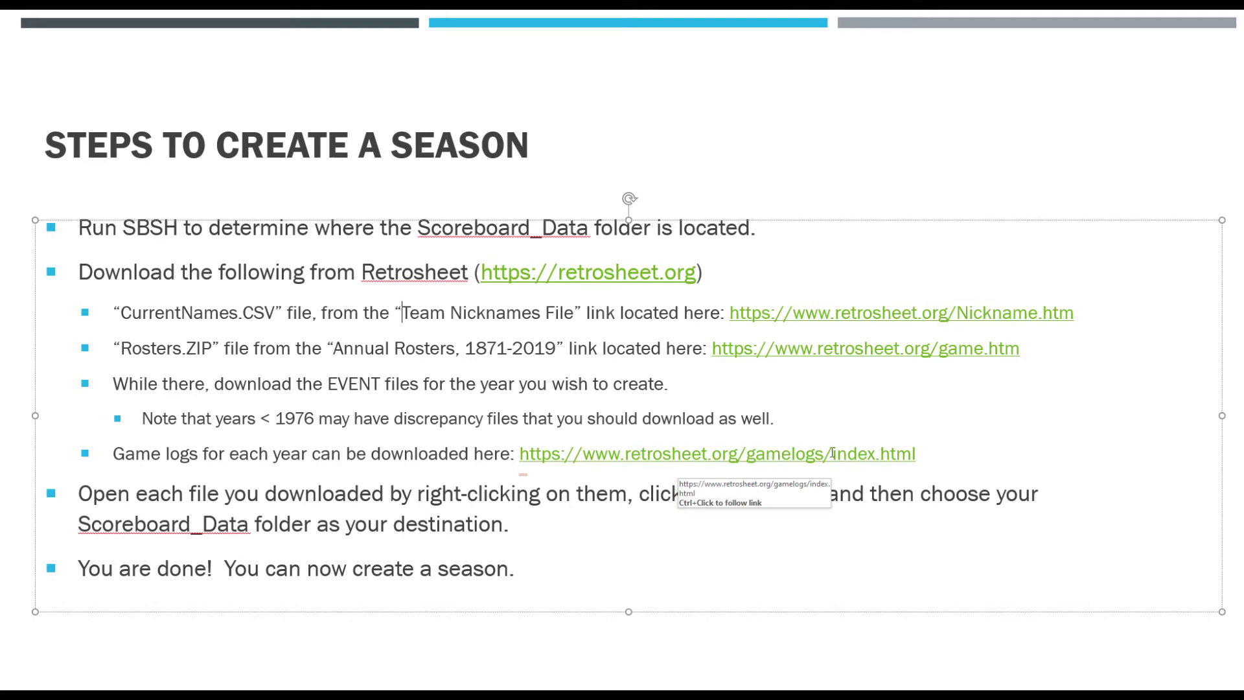
{"action": "key", "text": "alt+Tab"}
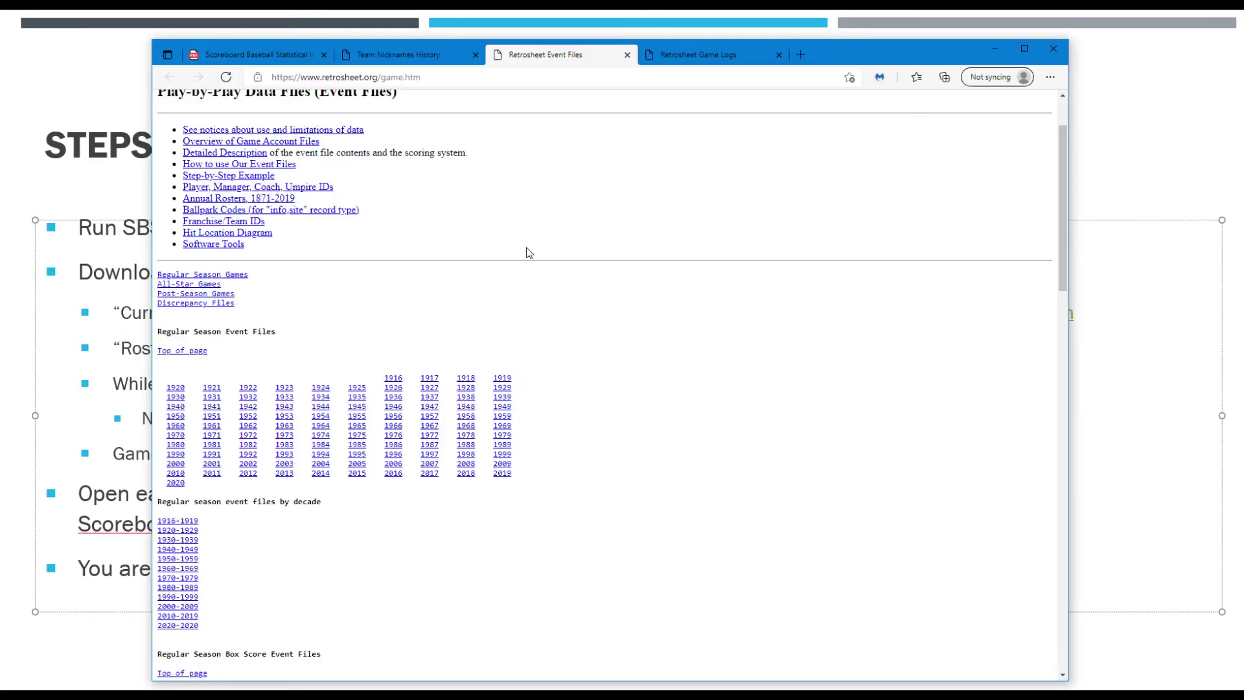
{"action": "left_click", "coordinate": [717, 60]}
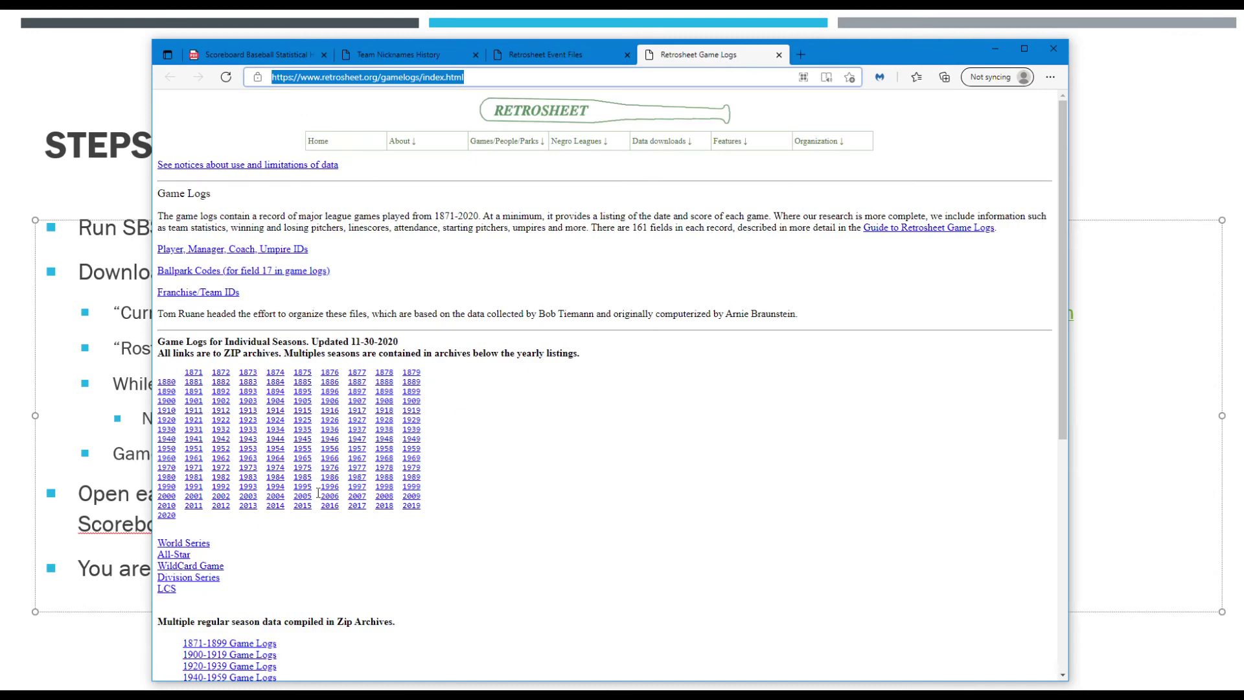
{"action": "scroll", "coordinate": [429, 449], "scroll_direction": "down", "scroll_amount": 1}
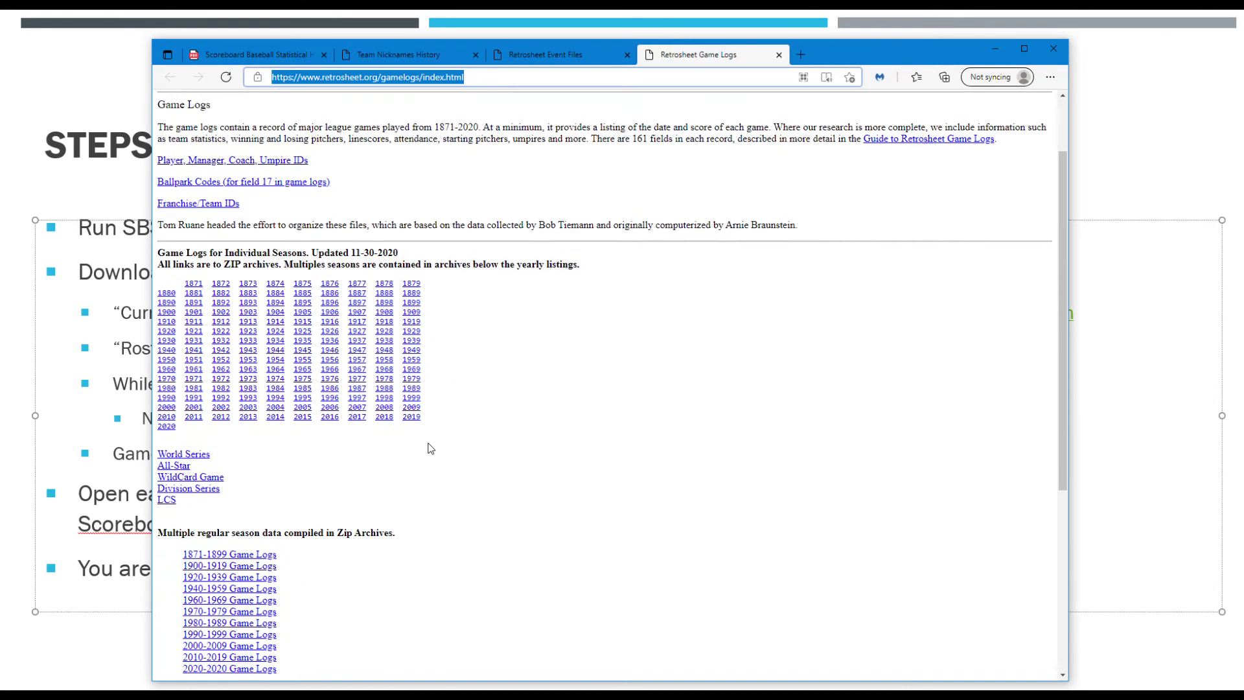
{"action": "scroll", "coordinate": [429, 448], "scroll_direction": "down", "scroll_amount": 1}
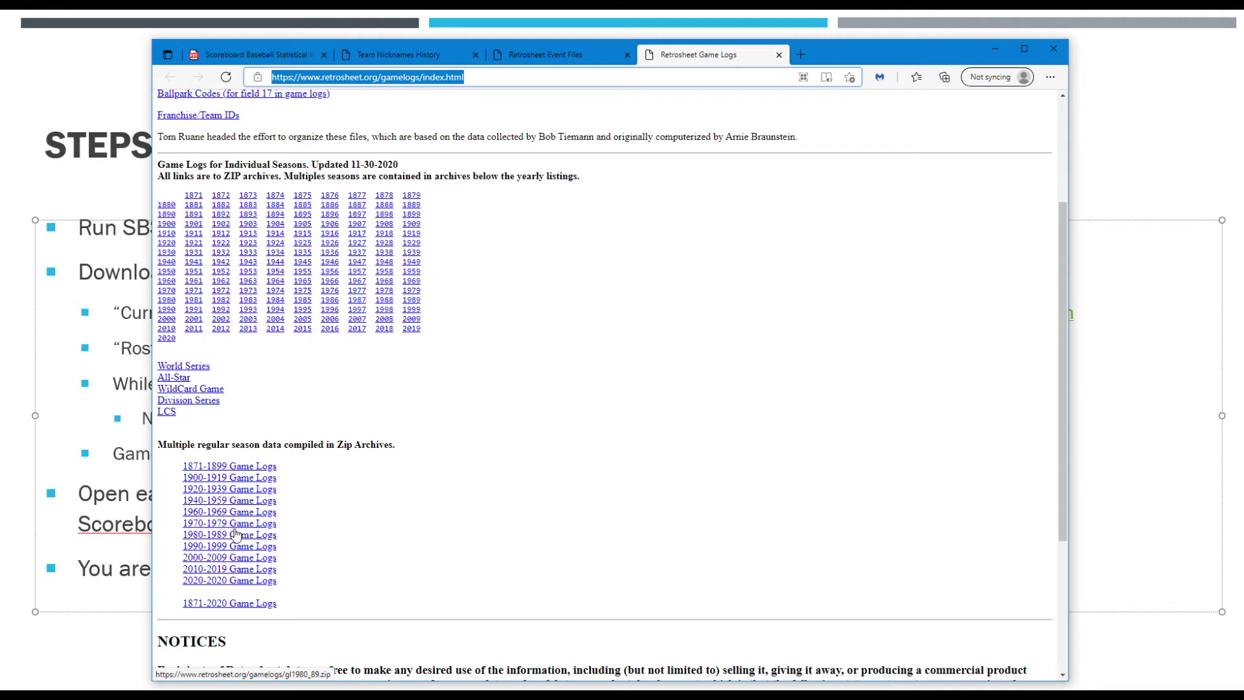
Examine the box score, All-Star, post-season and by-decade discrepancy file links on the Retrosheet Event Files page, and return to the slide
{"action": "scroll", "coordinate": [349, 518], "scroll_direction": "up", "scroll_amount": 1}
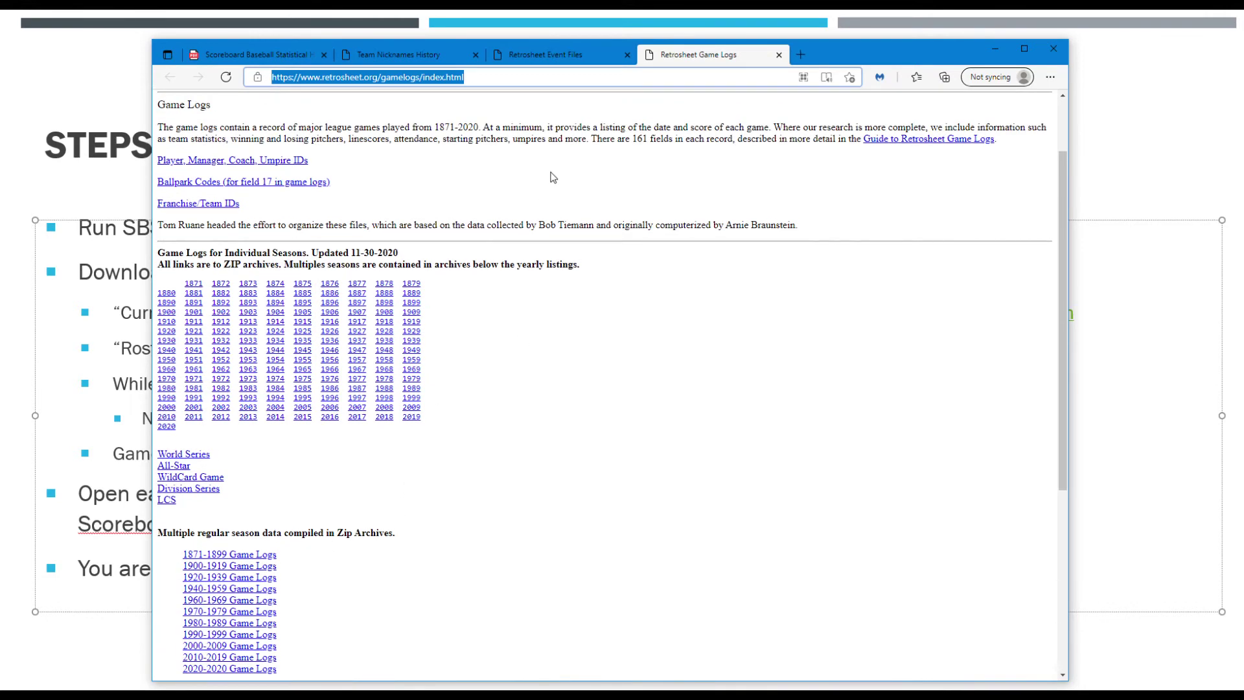
{"action": "left_click", "coordinate": [561, 56]}
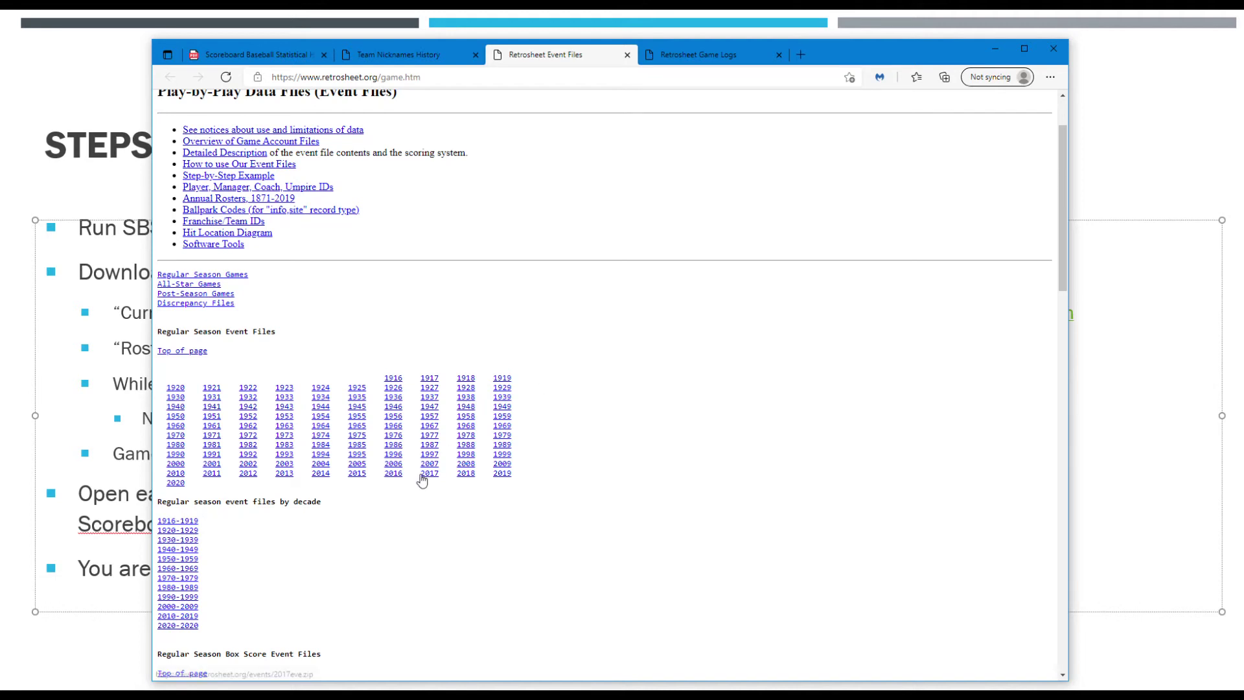
{"action": "scroll", "coordinate": [323, 531], "scroll_direction": "down", "scroll_amount": 4}
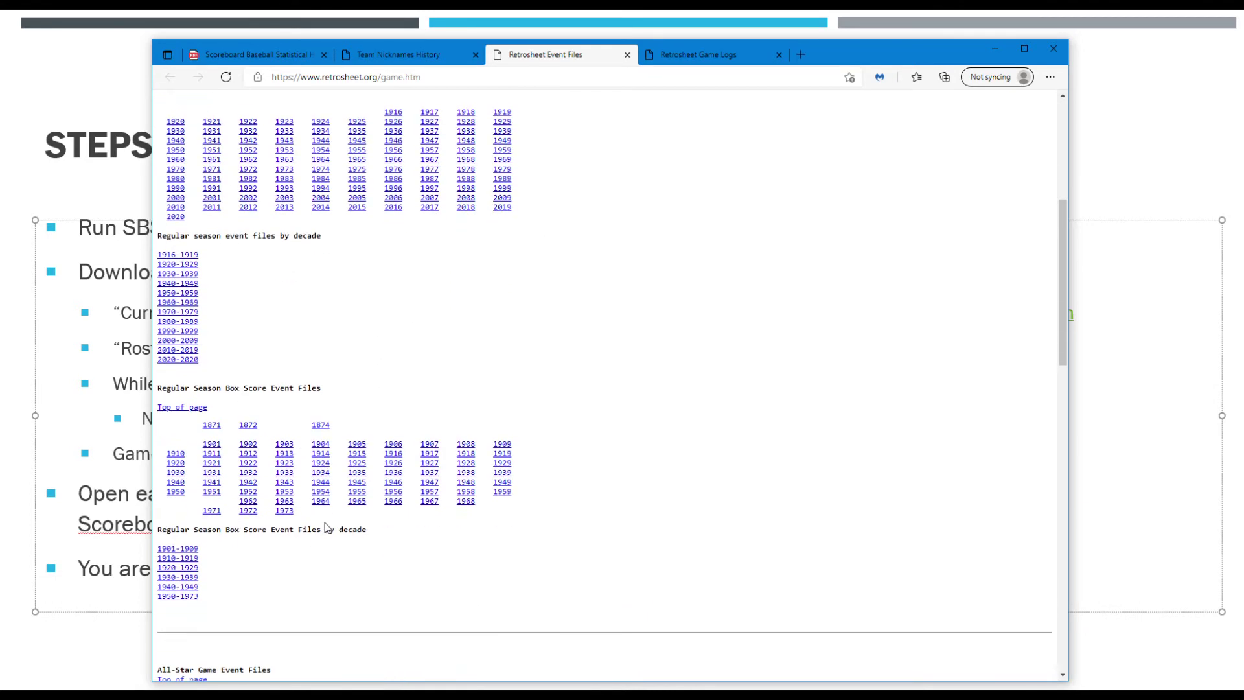
{"action": "scroll", "coordinate": [228, 558], "scroll_direction": "down", "scroll_amount": 8}
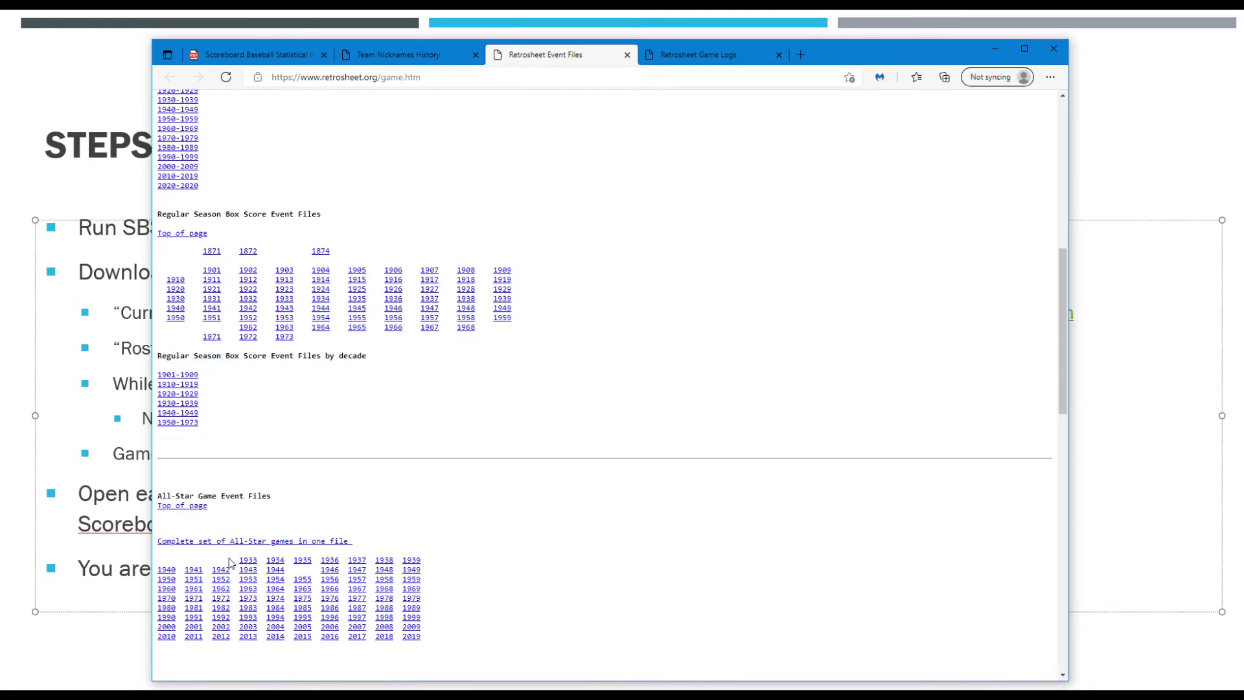
{"action": "scroll", "coordinate": [233, 556], "scroll_direction": "down", "scroll_amount": 1}
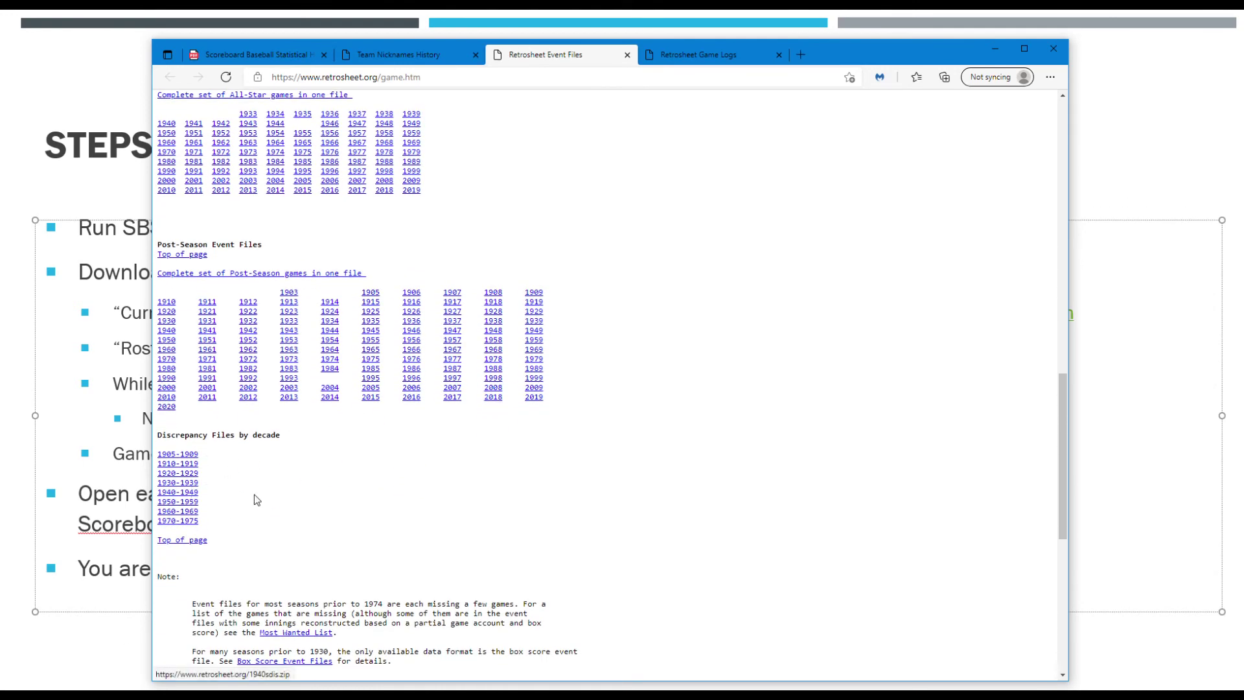
{"action": "scroll", "coordinate": [250, 500], "scroll_direction": "up", "scroll_amount": 20}
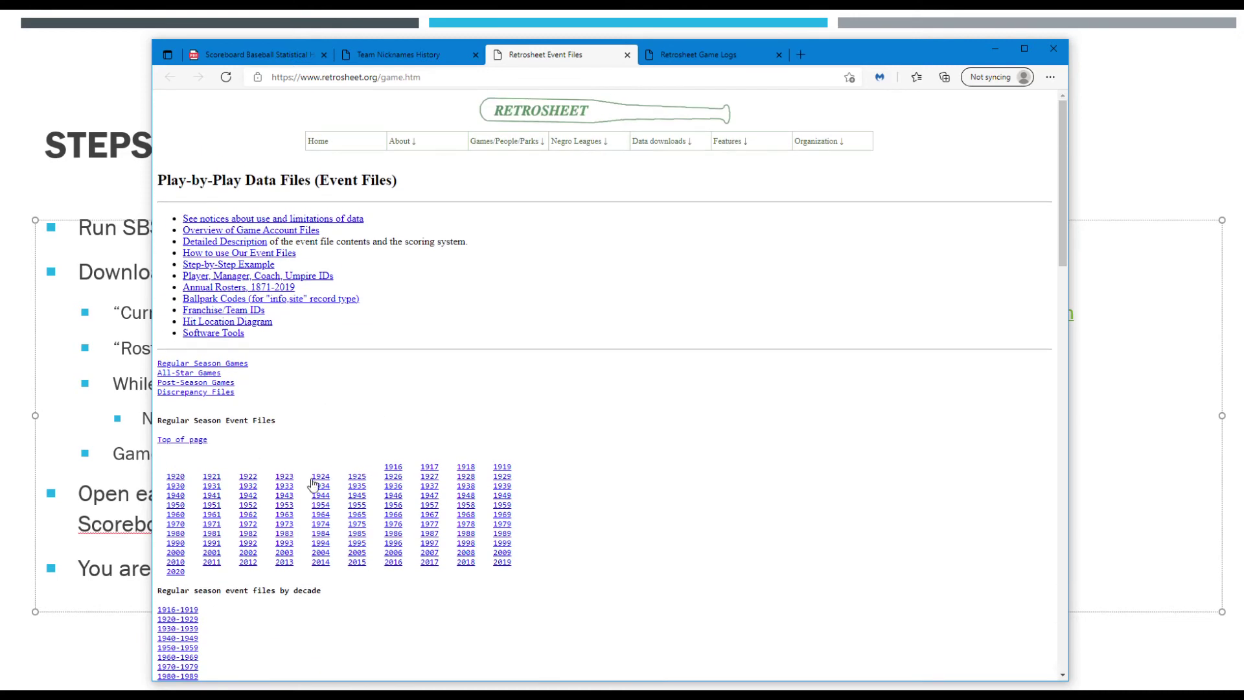
{"action": "scroll", "coordinate": [295, 521], "scroll_direction": "down", "scroll_amount": 1}
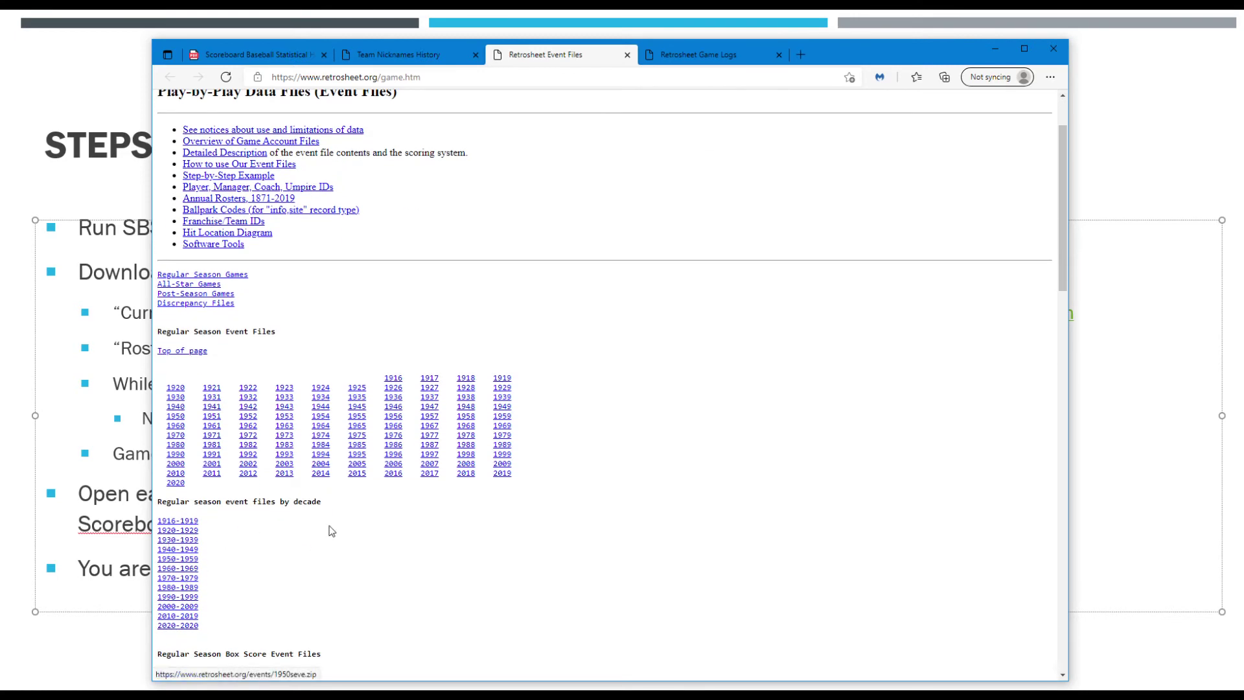
{"action": "scroll", "coordinate": [433, 506], "scroll_direction": "down", "scroll_amount": 10}
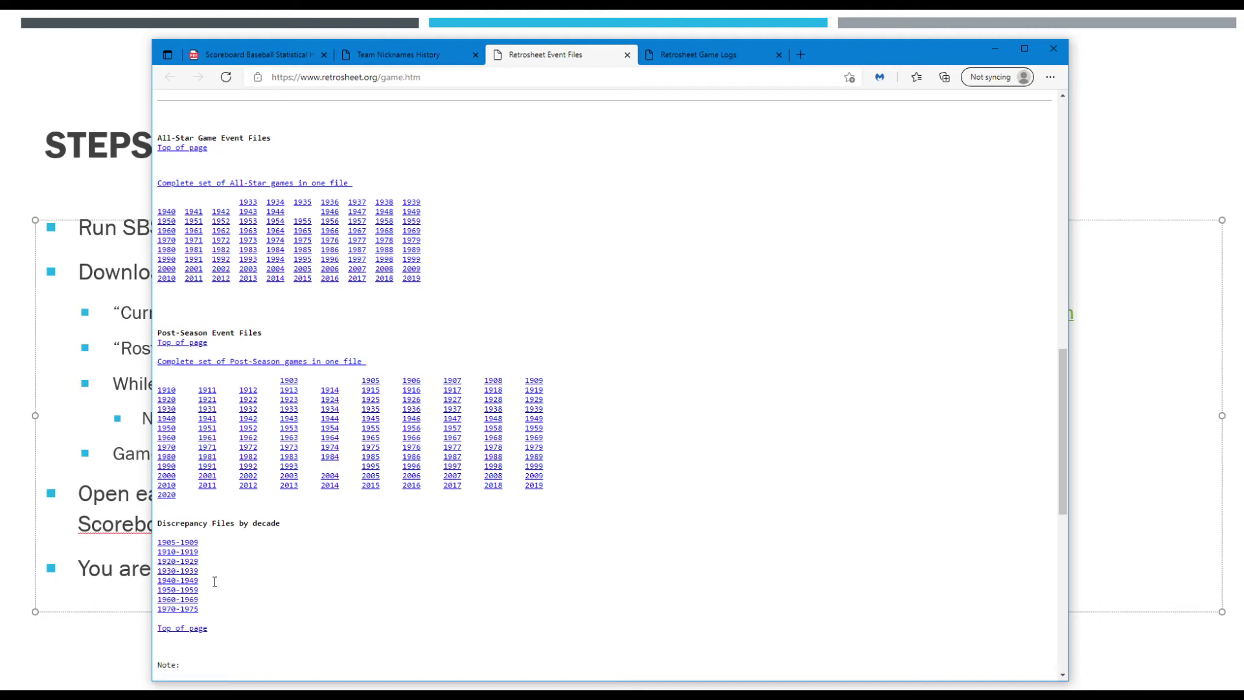
{"action": "left_click", "coordinate": [67, 502]}
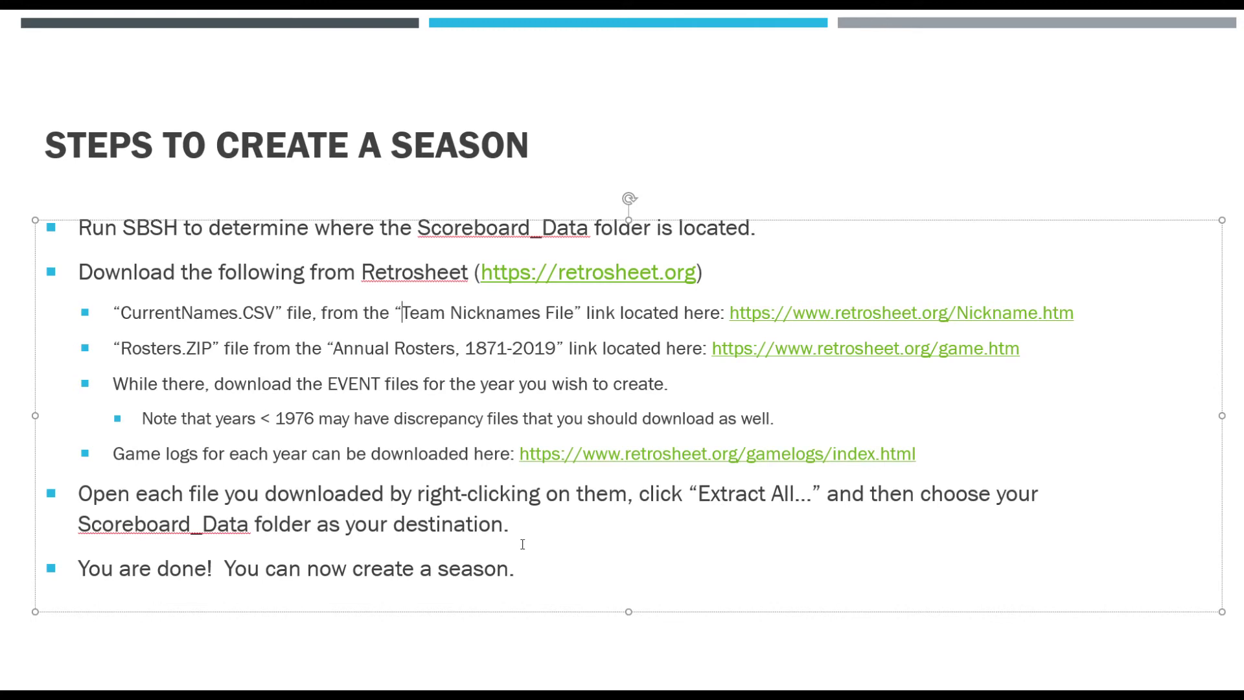
Switch to Scoreboard Baseball Statistical Helper and start a new season import for 1977 with the filename 1977youtube
{"action": "key", "text": "alt+Tab"}
{"action": "key", "text": "Tab"}
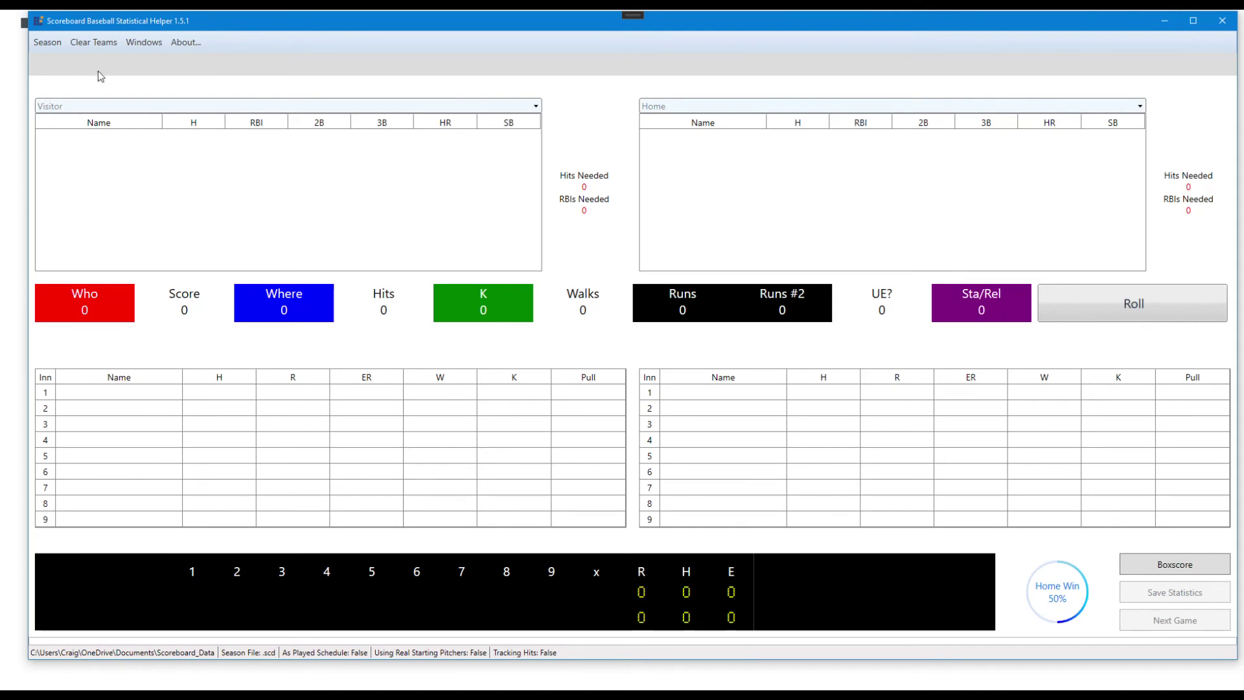
{"action": "left_click", "coordinate": [49, 49]}
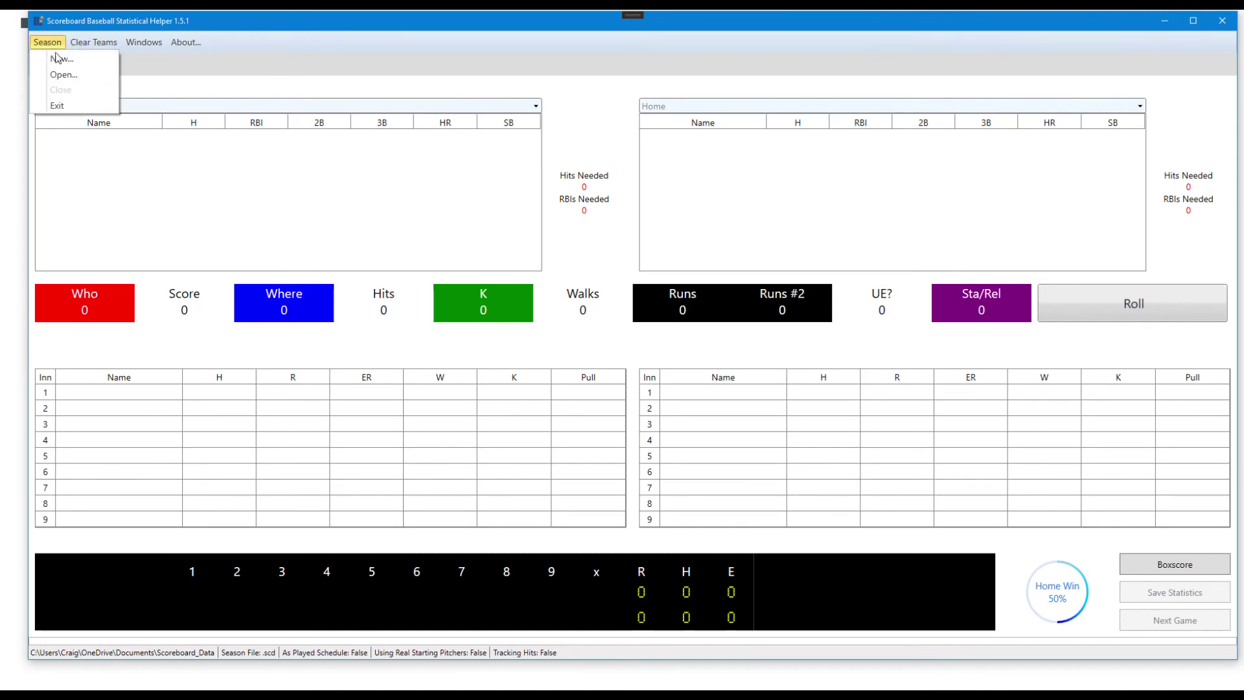
{"action": "left_click", "coordinate": [57, 57]}
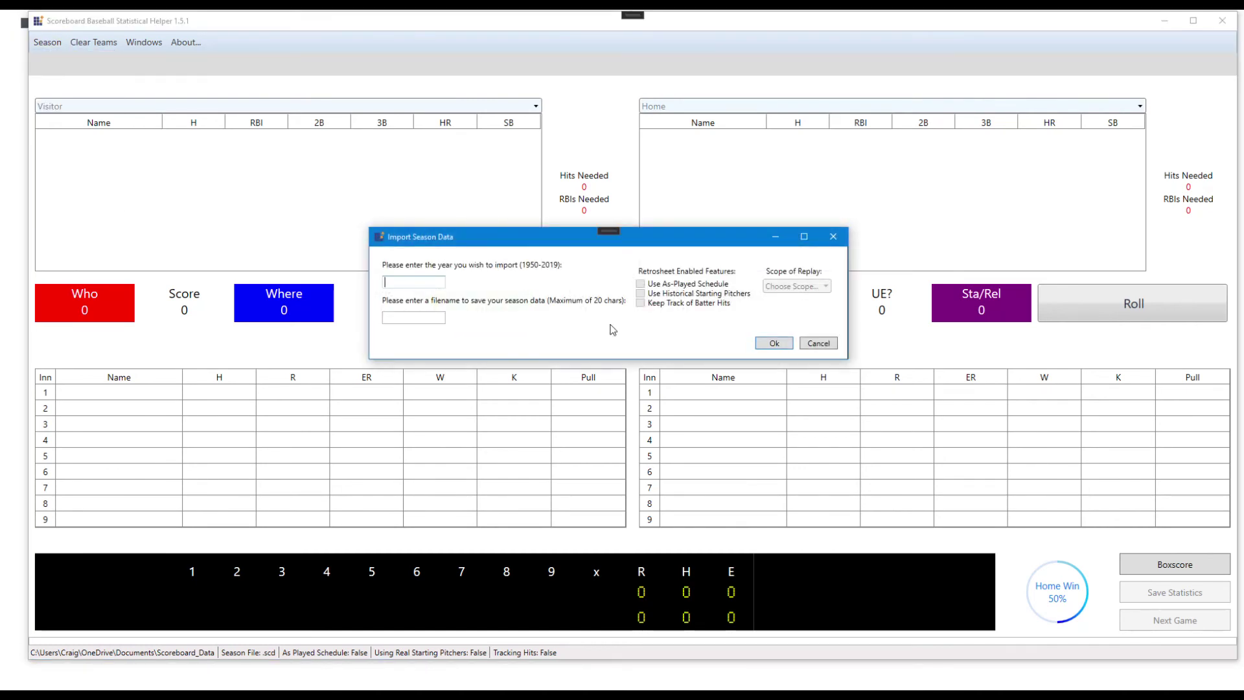
{"action": "type", "text": "1977"}
{"action": "key", "text": "Tab"}
{"action": "type", "text": "1977test.scd"}
{"action": "key", "text": "BackSpace"}
{"action": "key", "text": "BackSpace"}
{"action": "key", "text": "BackSpace"}
{"action": "key", "text": "BackSpace"}
{"action": "key", "text": "BackSpace"}
{"action": "key", "text": "BackSpace"}
{"action": "key", "text": "BackSpace"}
{"action": "type", "text": "youtube"}
{"action": "key", "text": "Tab"}
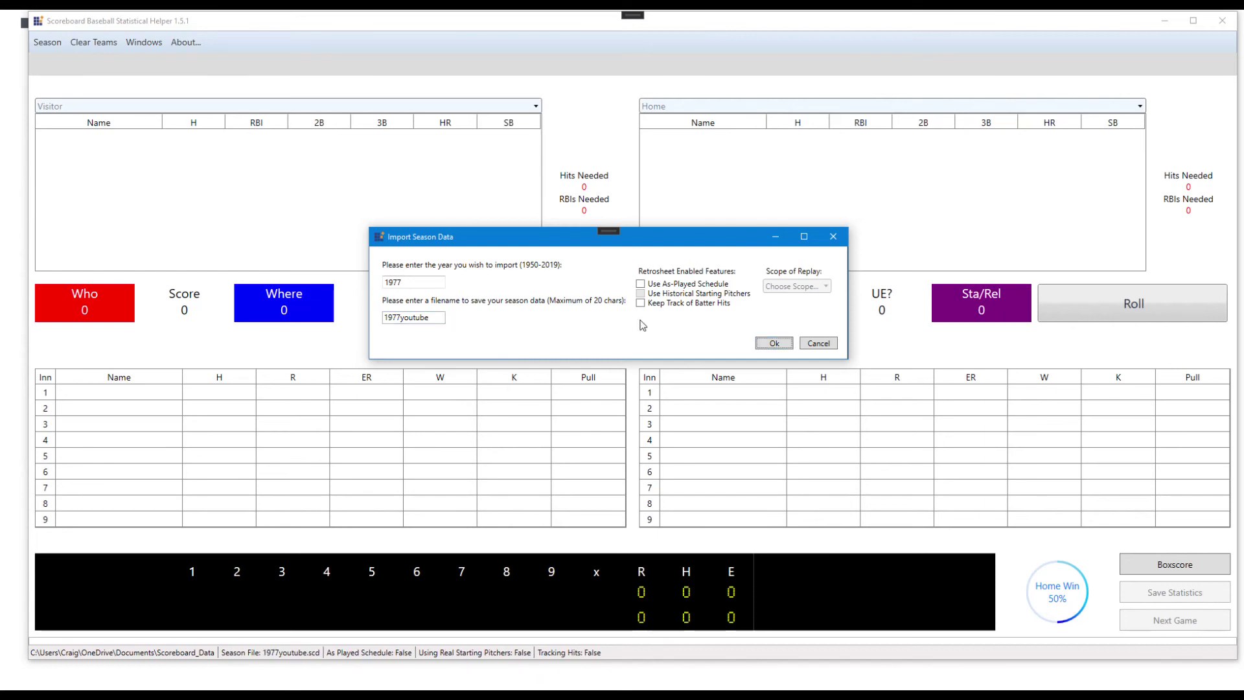
Import the season with the as-played schedule, historical starting pitchers and batter hit tracking enabled and the replay scope set to Both
{"action": "left_click", "coordinate": [641, 285]}
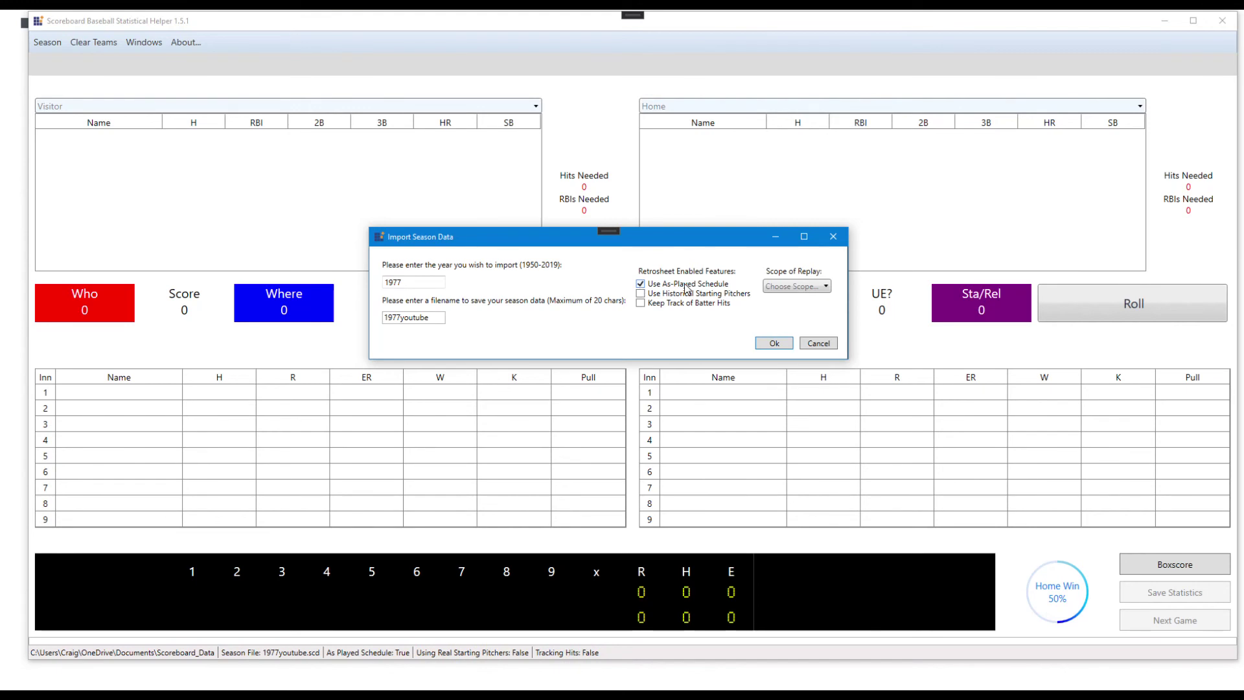
{"action": "left_click", "coordinate": [641, 294]}
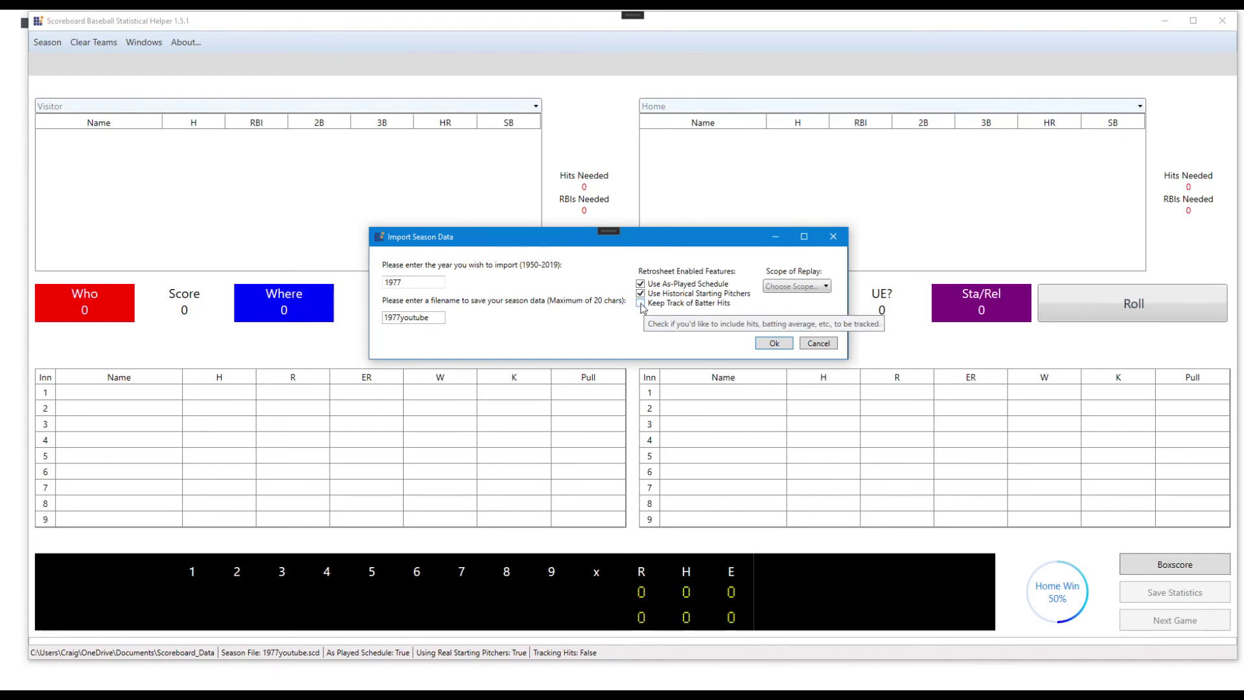
{"action": "left_click", "coordinate": [640, 304]}
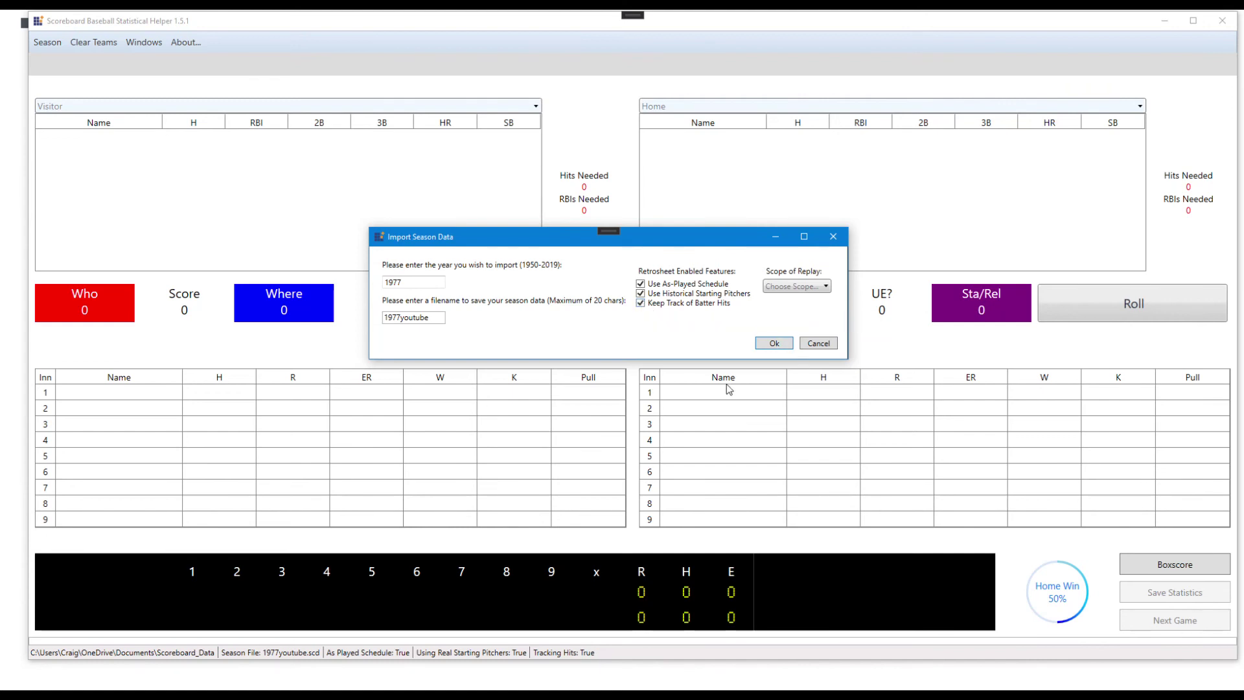
{"action": "left_click", "coordinate": [807, 288]}
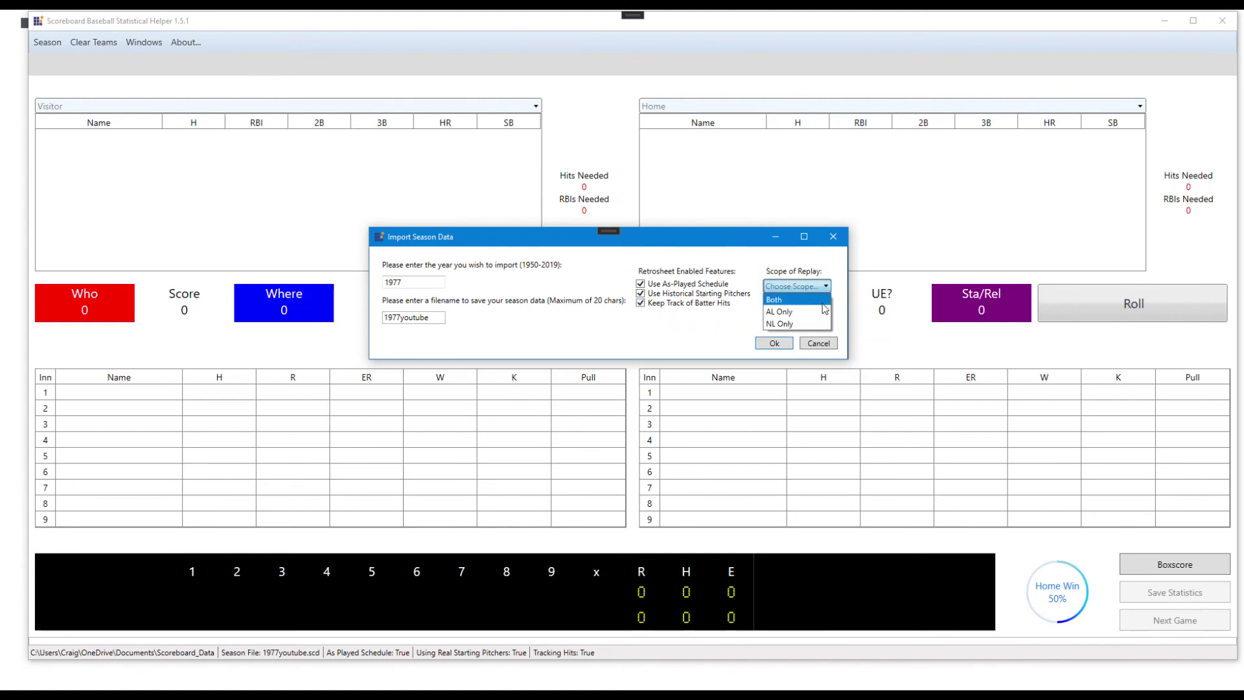
{"action": "left_click", "coordinate": [784, 302]}
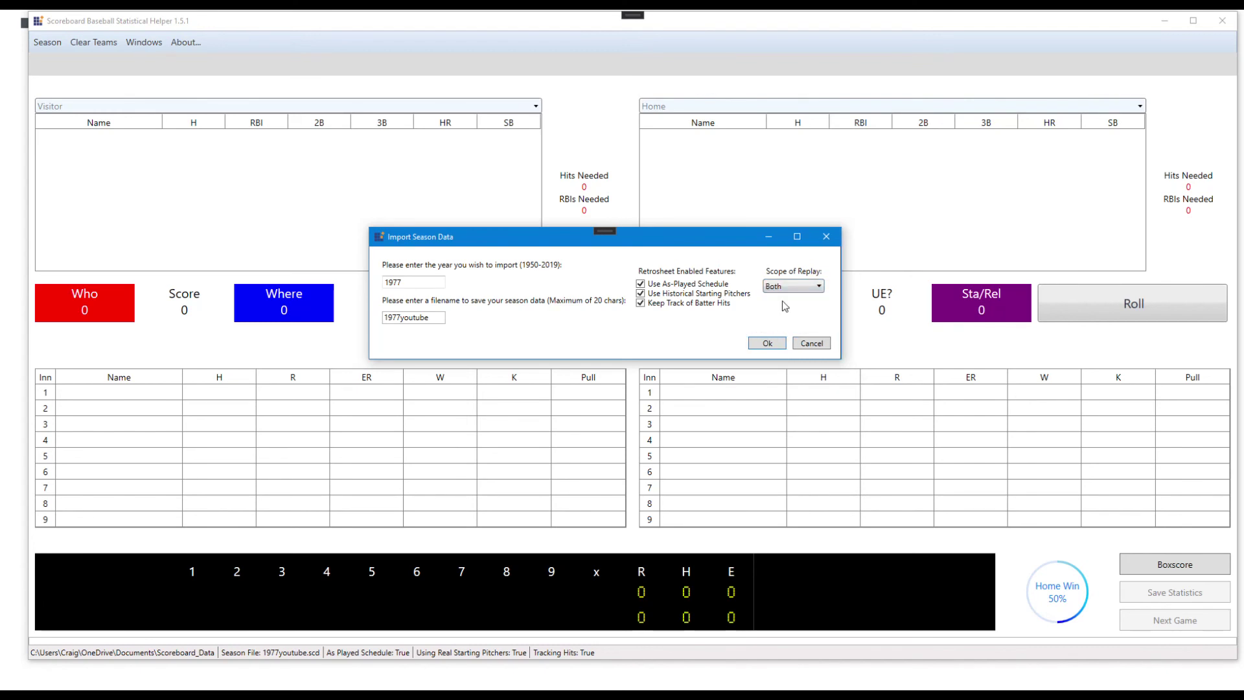
{"action": "left_click", "coordinate": [772, 344]}
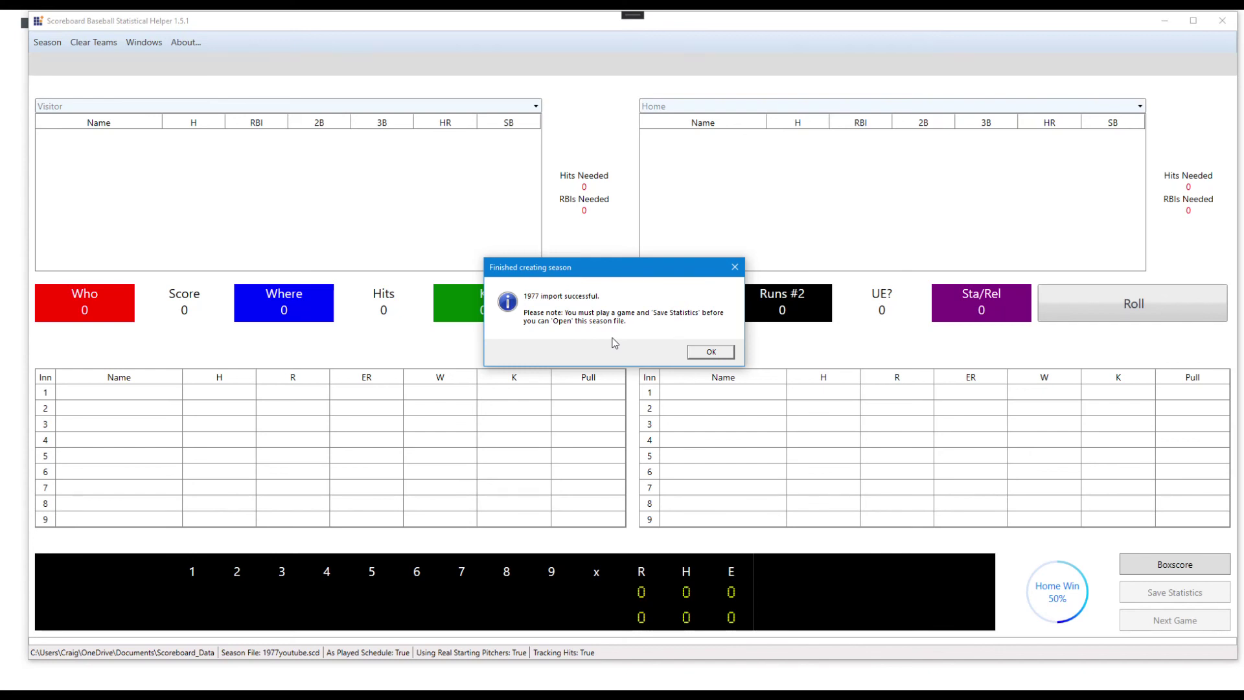
{"action": "left_click", "coordinate": [710, 352]}
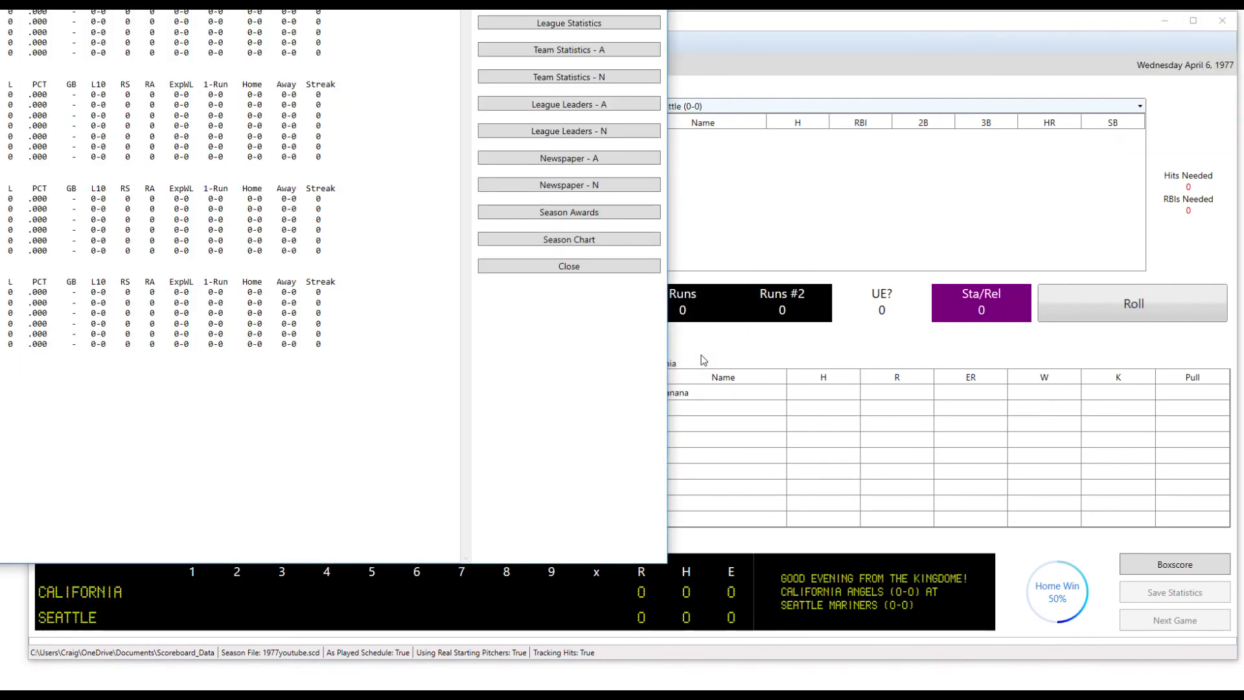
Bring the Statistics window fully into view, review the league statistics and team statistics, and close the window
{"action": "left_click_drag", "start_coordinate": [633, 31], "coordinate": [662, 29]}
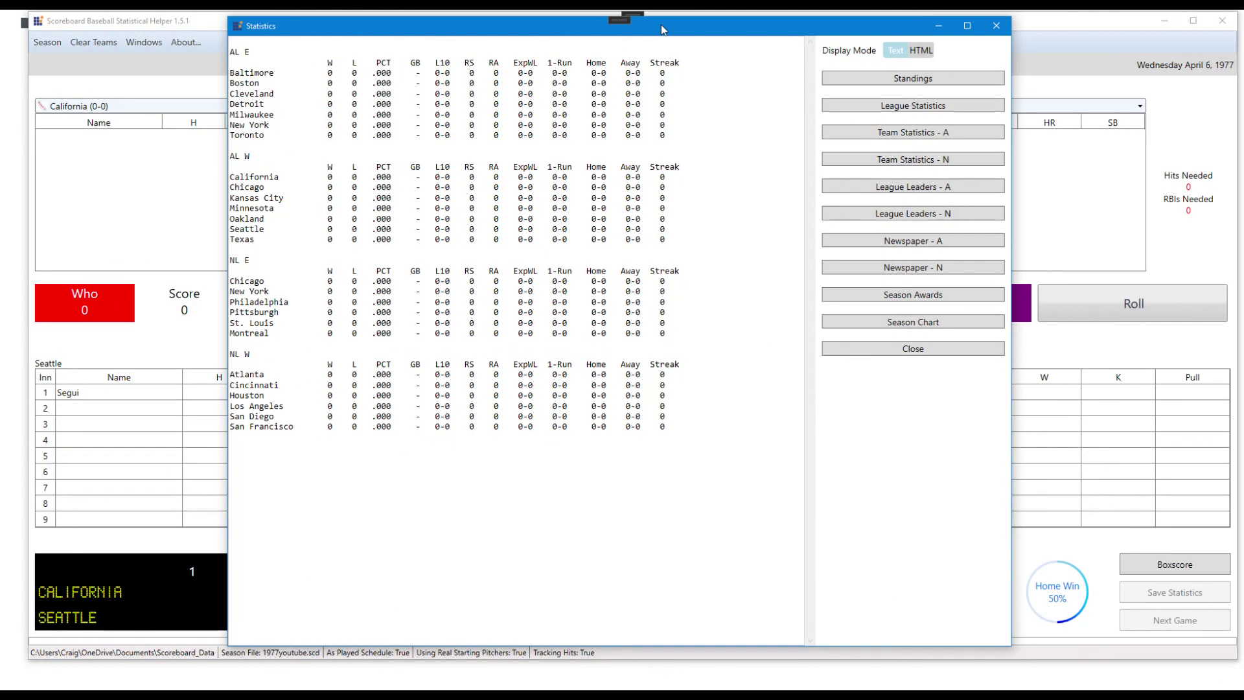
{"action": "left_click", "coordinate": [914, 106]}
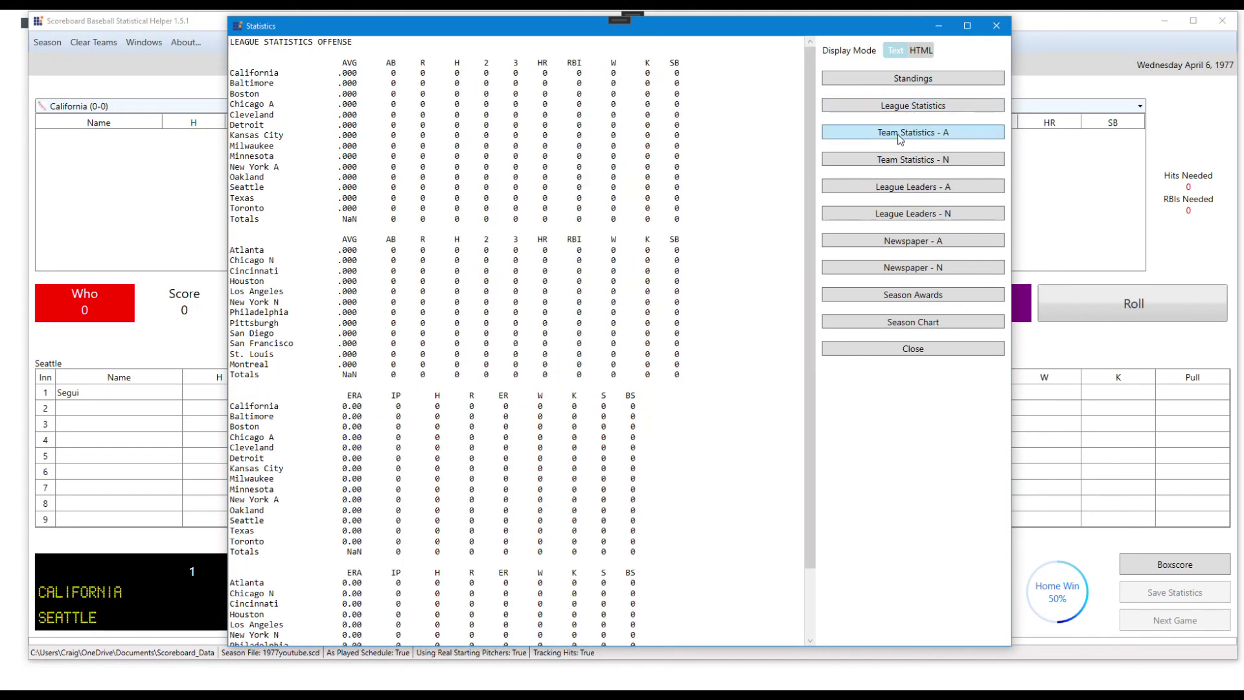
{"action": "left_click", "coordinate": [900, 133]}
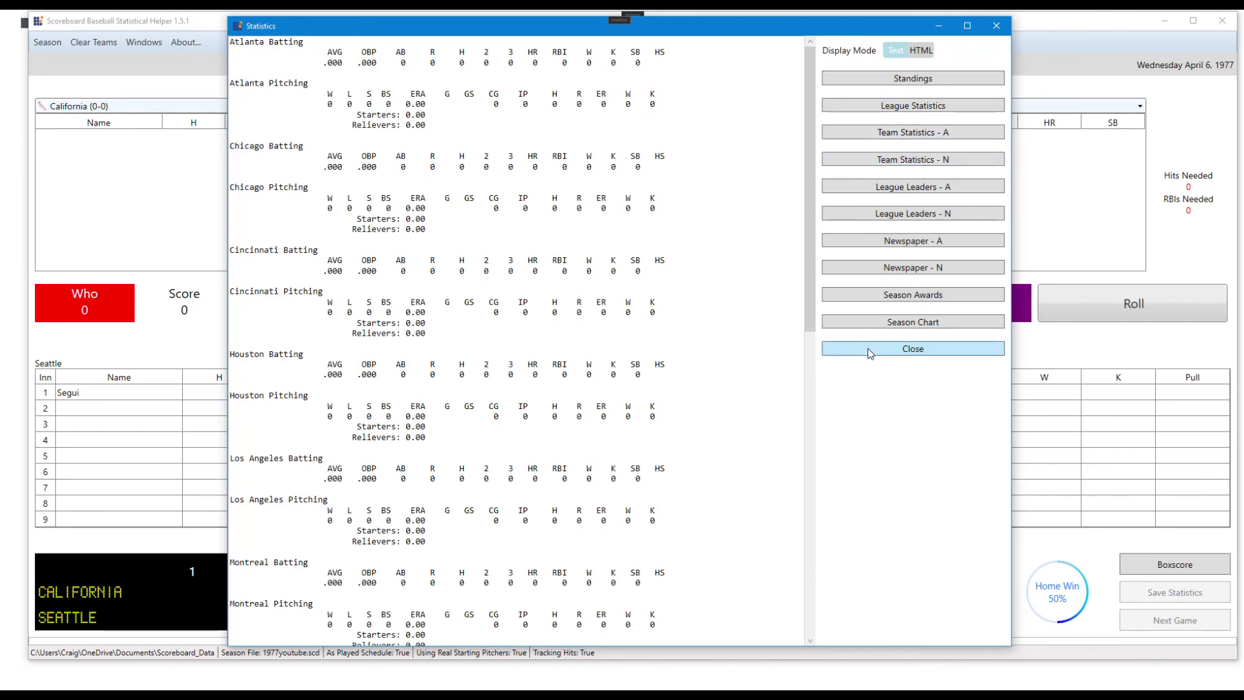
{"action": "left_click", "coordinate": [868, 348]}
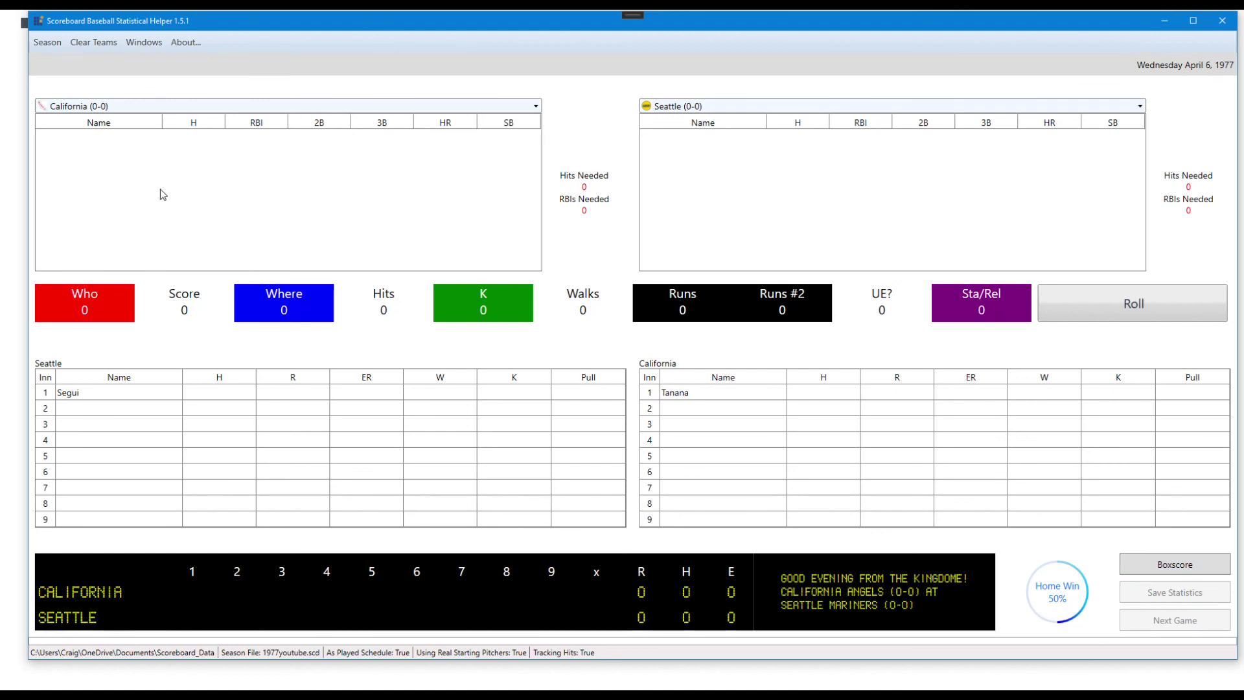
{"action": "left_click", "coordinate": [48, 42]}
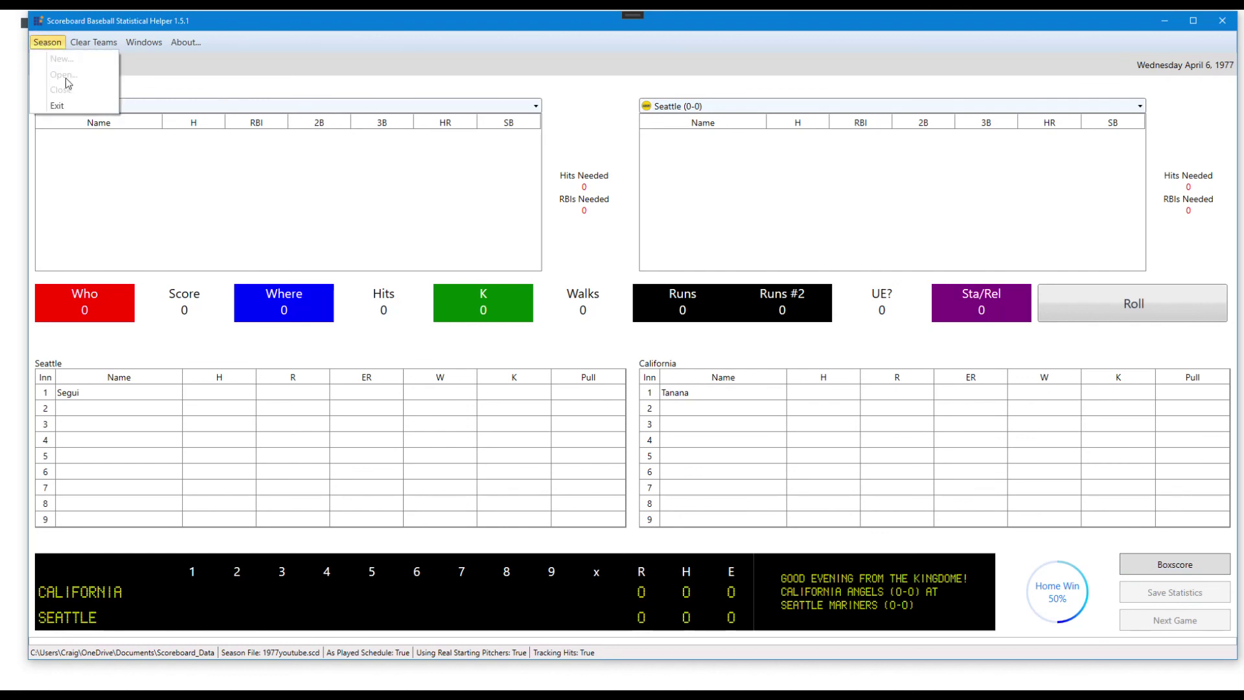
{"action": "left_click", "coordinate": [294, 60]}
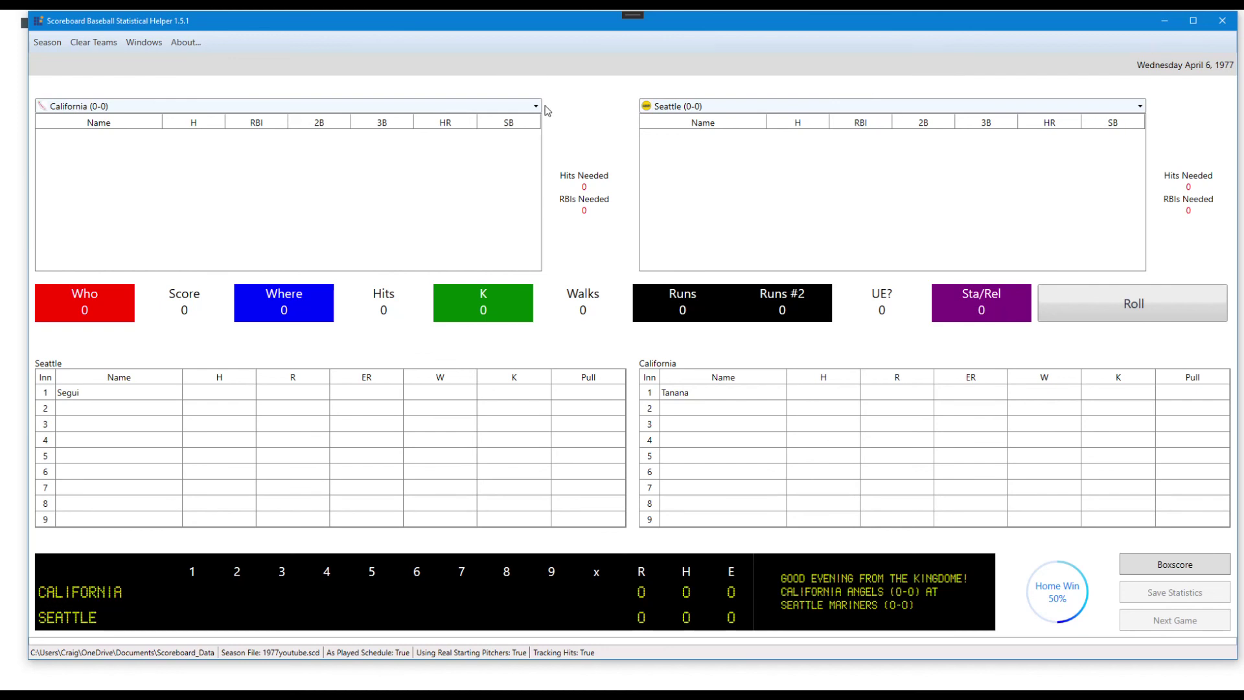